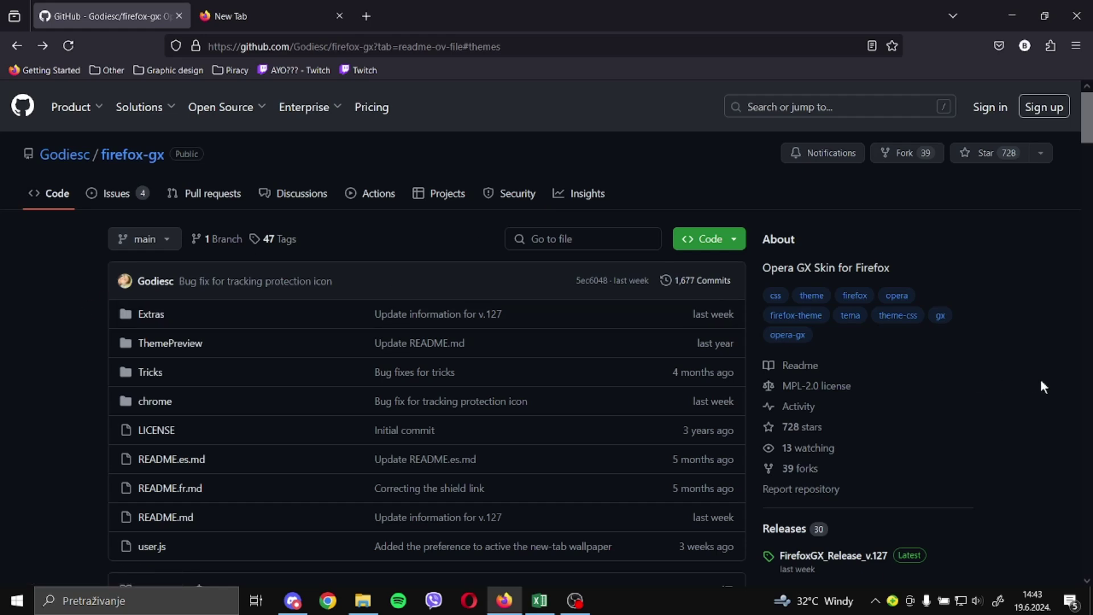
Step: Read through the firefox-gx README, highlighting the repository name and the 'How to install?' heading
scroll(1040, 378, down, 1)
scroll(1040, 378, up, 1)
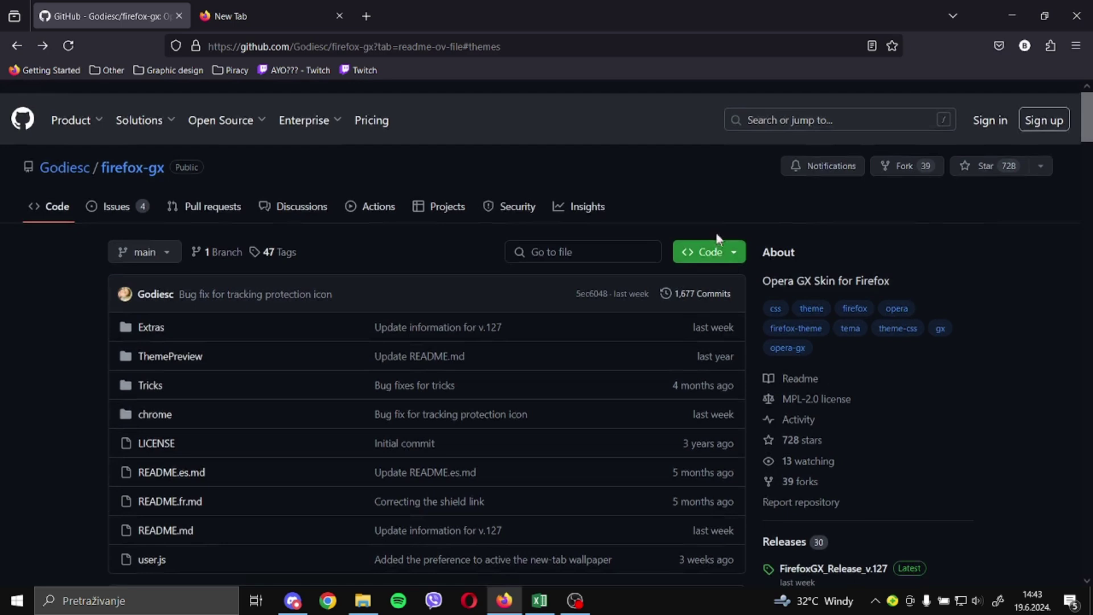
drag(167, 161, 214, 145)
click(376, 164)
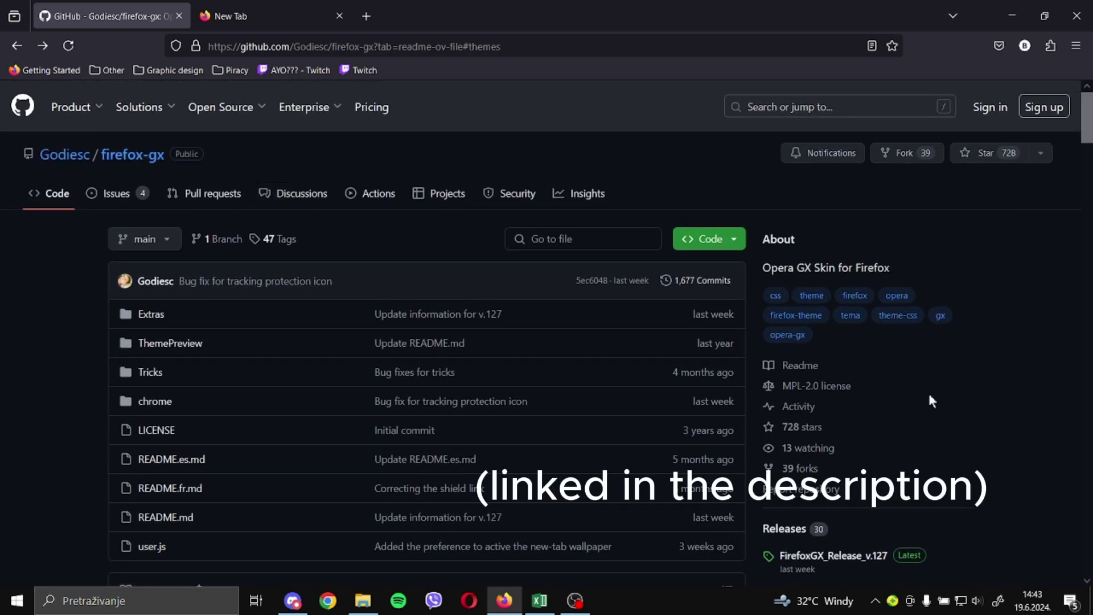
scroll(1019, 403, down, 10)
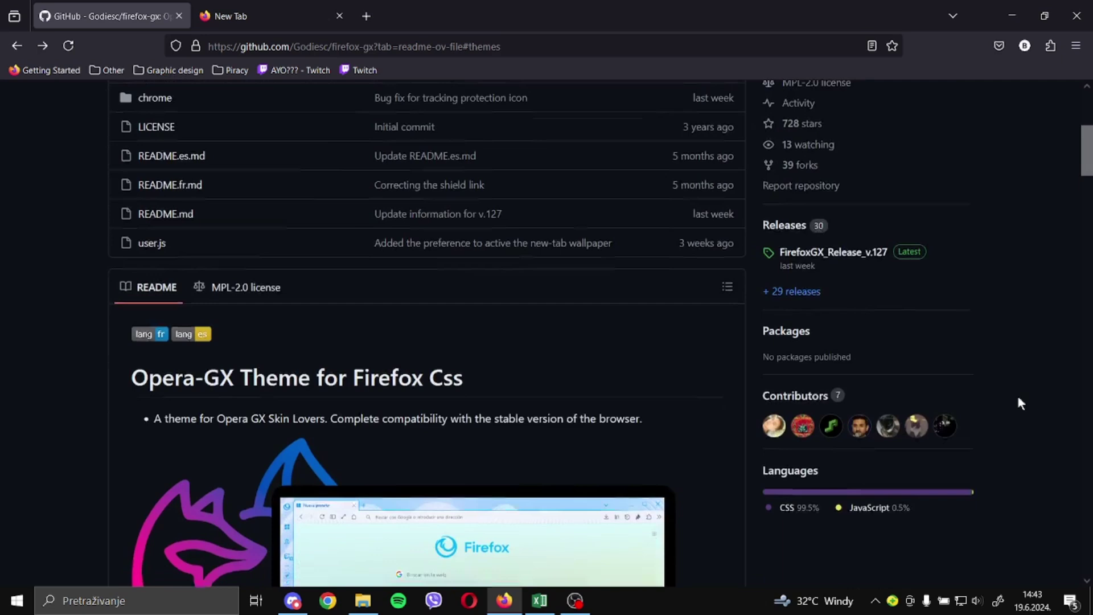
scroll(1019, 403, down, 2)
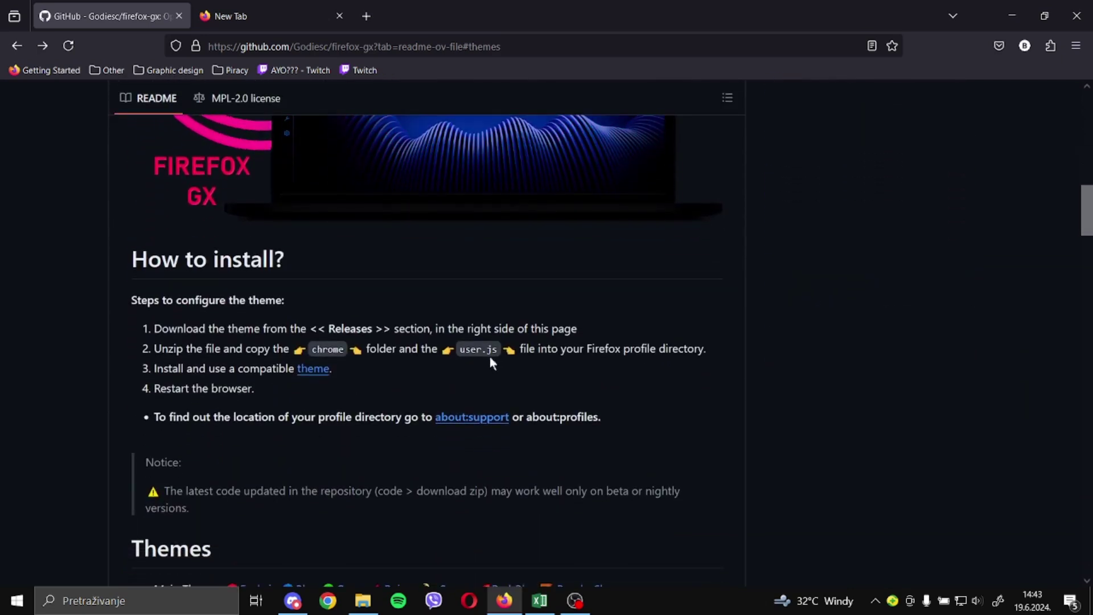
drag(134, 260, 334, 277)
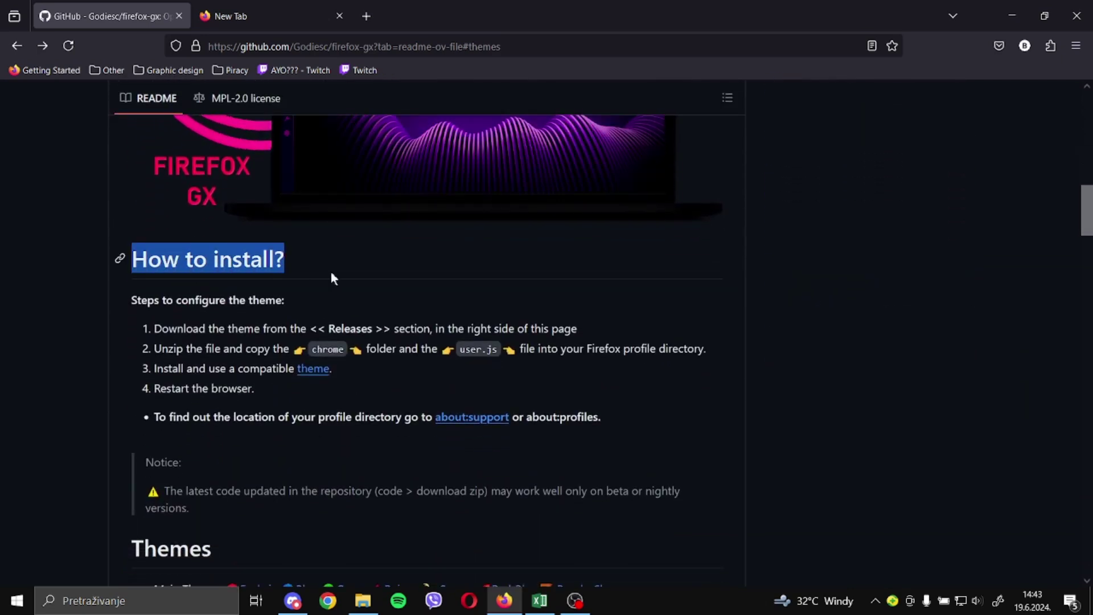
click(455, 274)
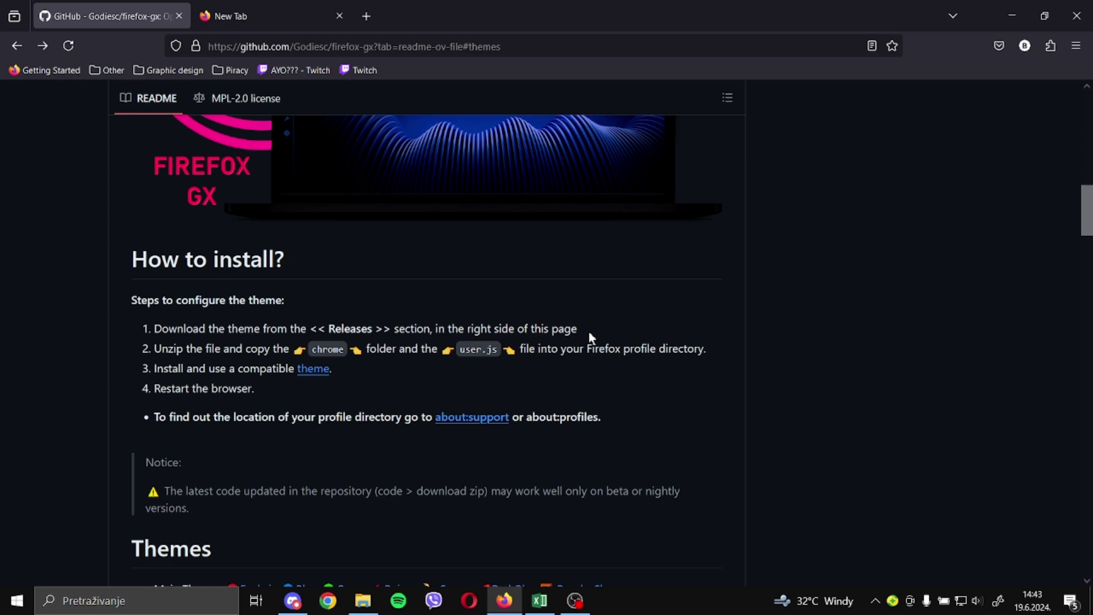
scroll(589, 333, up, 15)
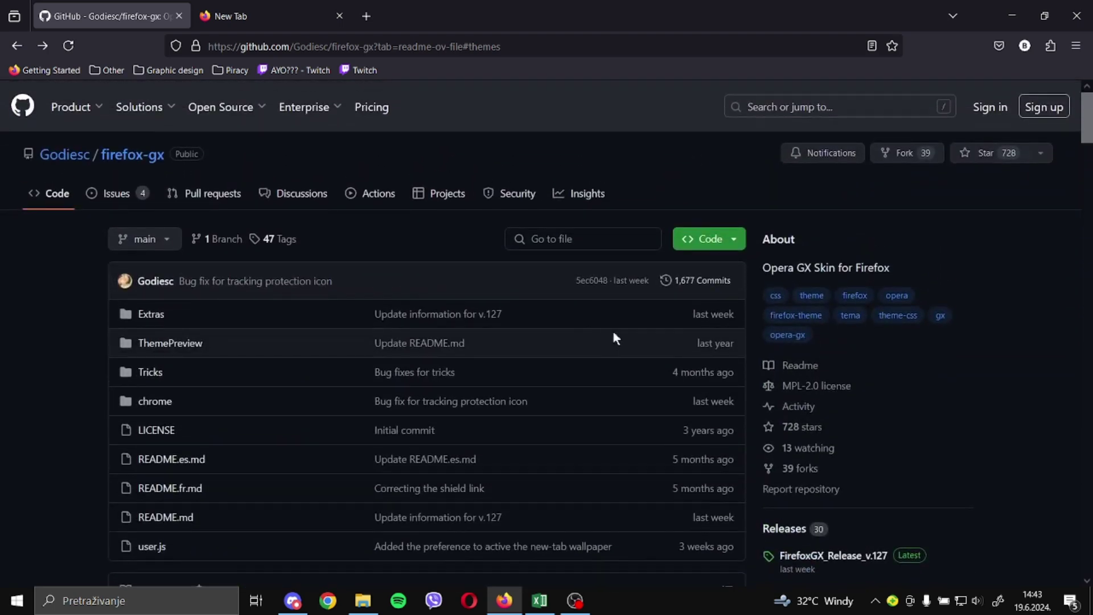
Step: Download the repository as a ZIP archive and show the recent downloads list
click(740, 246)
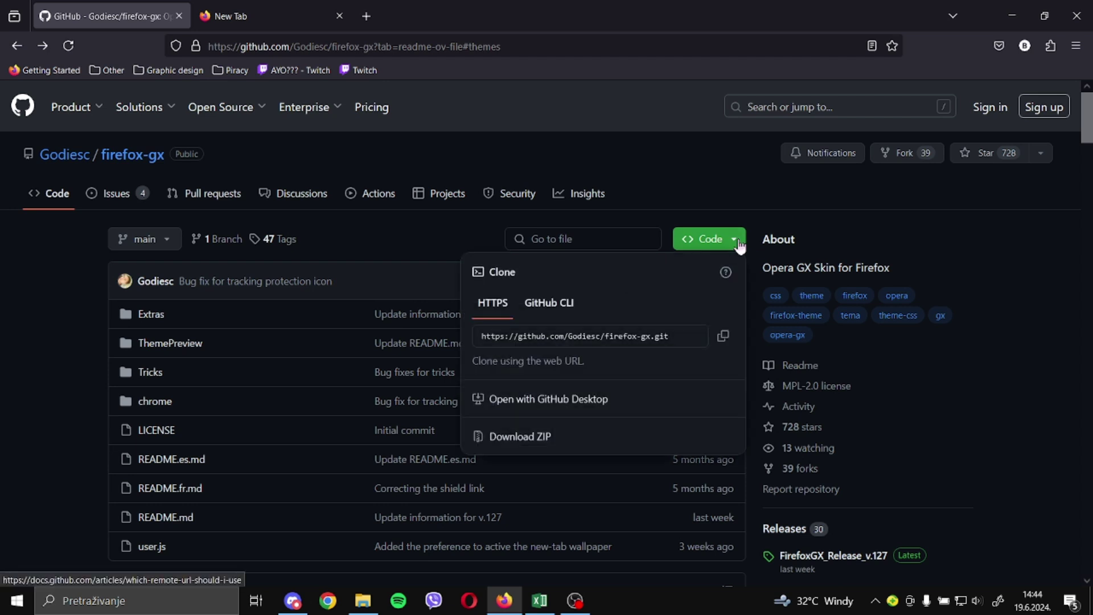
click(573, 438)
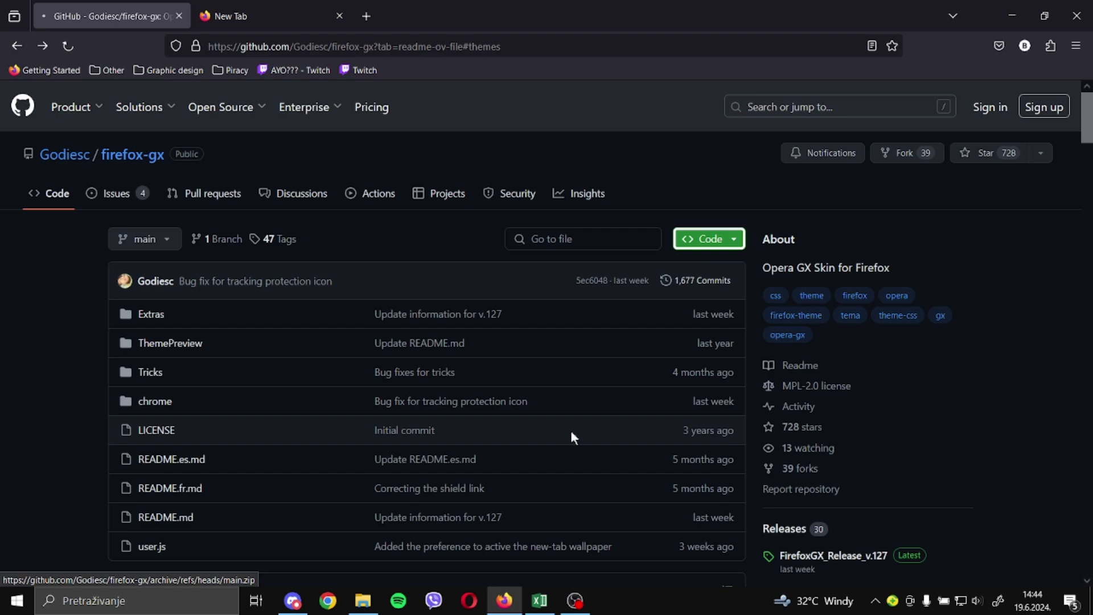
scroll(572, 436, down, 10)
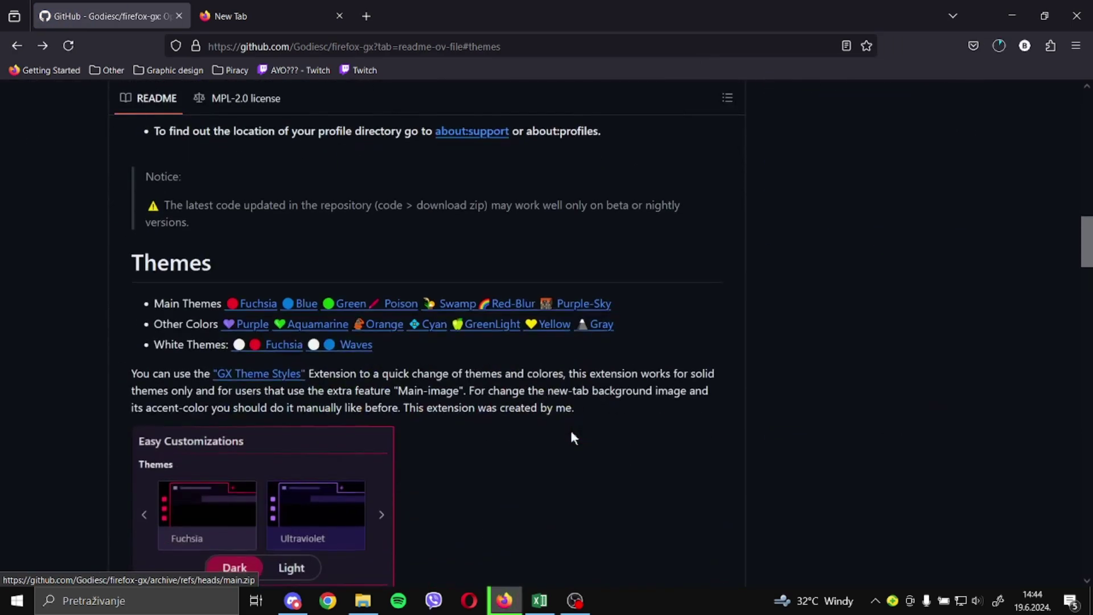
scroll(571, 434, up, 5)
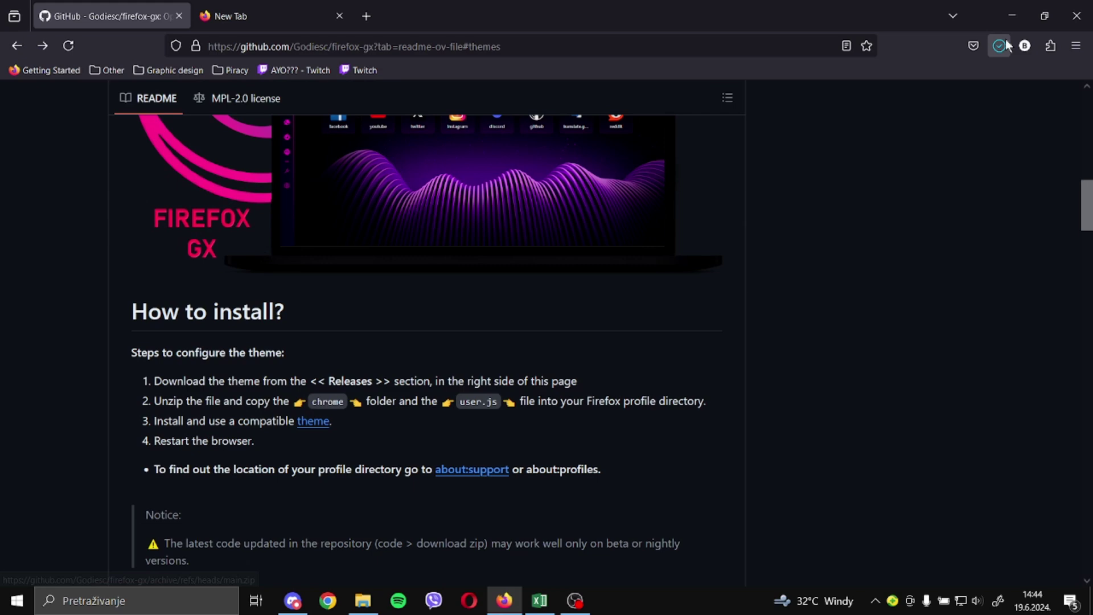
click(998, 46)
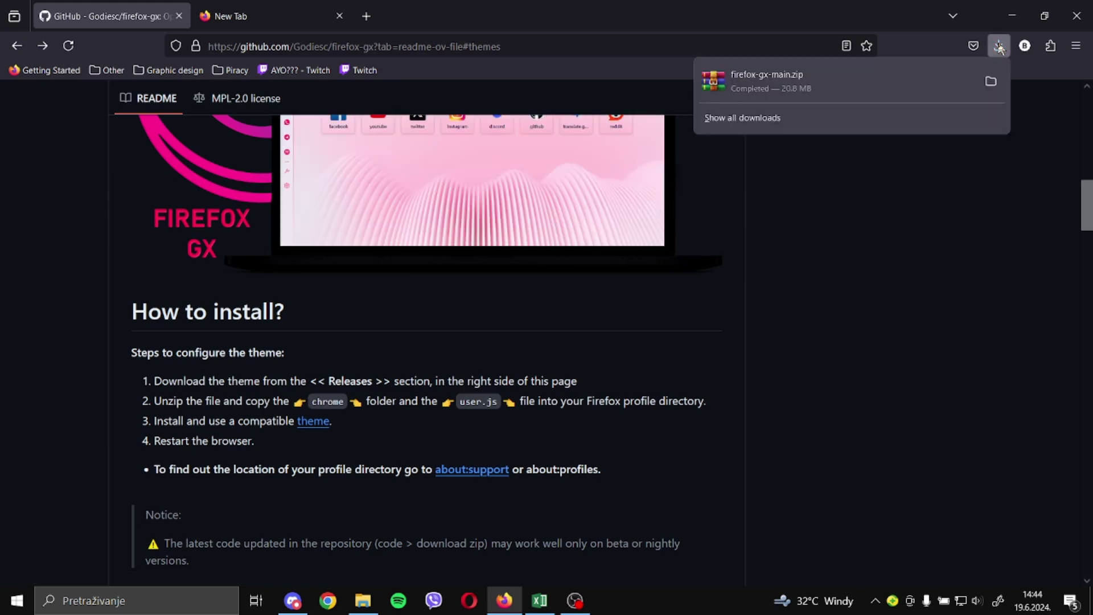
Step: Create a 'firefox gx' folder beside the downloads and move firefox-gx-main.zip into it
click(991, 82)
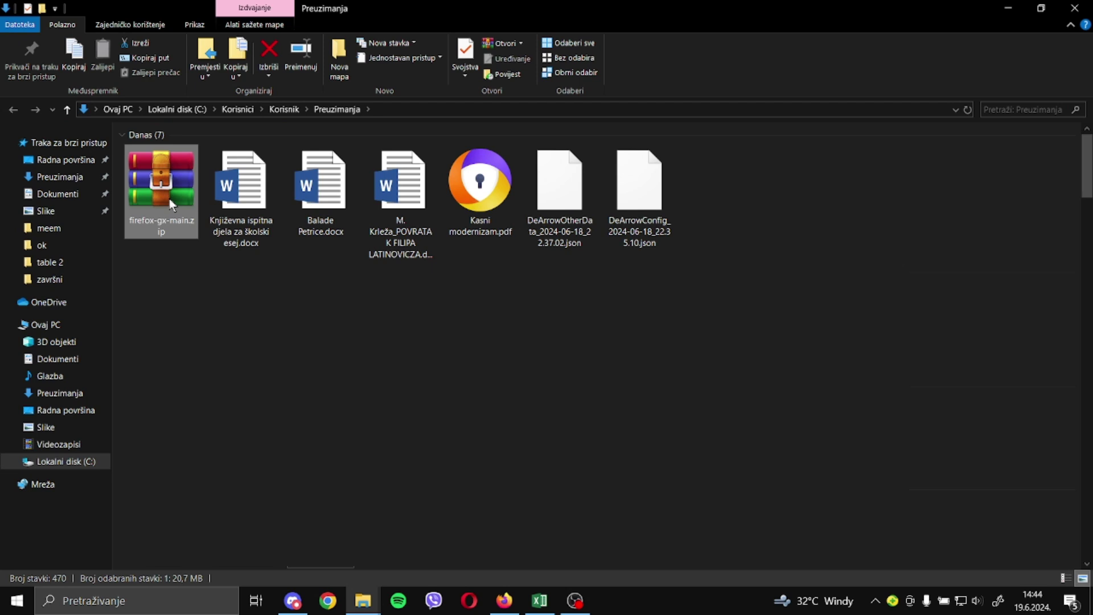
key(ctrl+shift+n)
text(firefox gx)
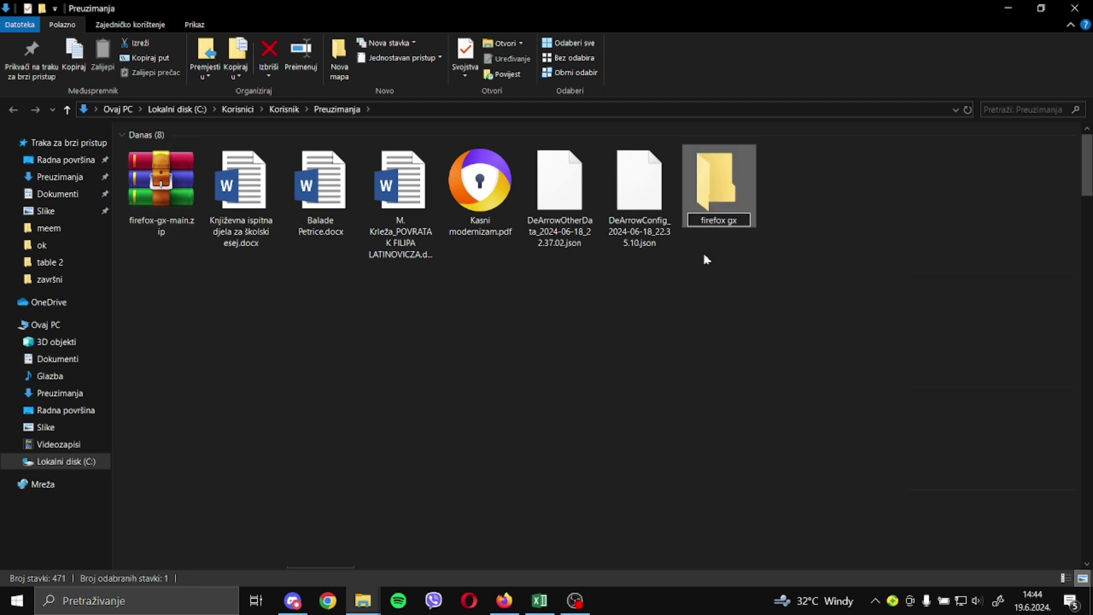
click(166, 202)
drag(165, 202, 728, 195)
Step: Extract the zip inside the firefox gx folder, delete the archive, and enter firefox-gx-main
double_click(646, 196)
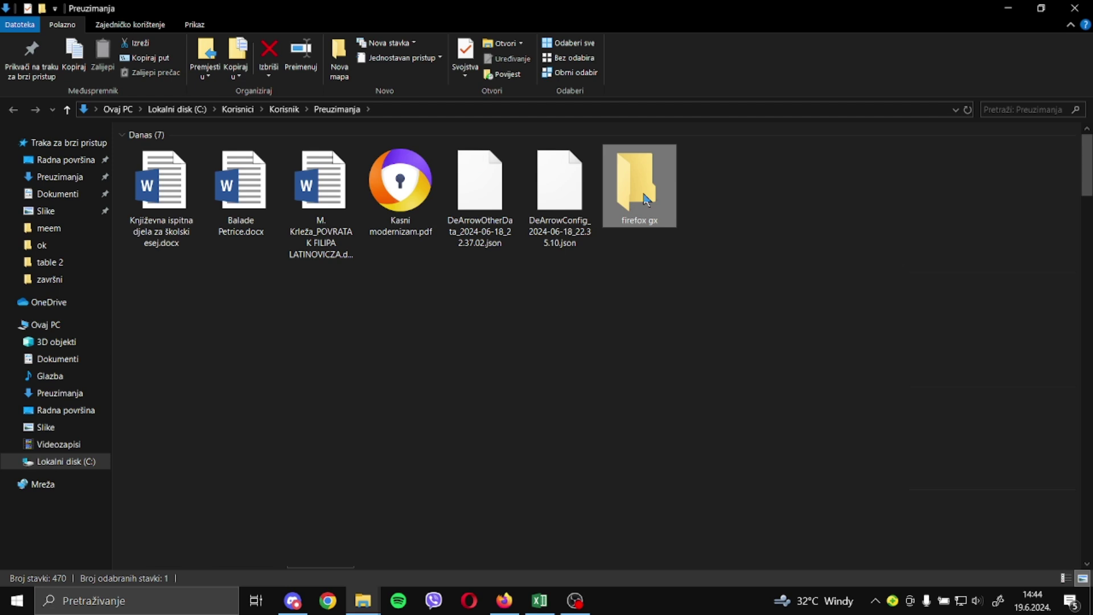
right_click(315, 153)
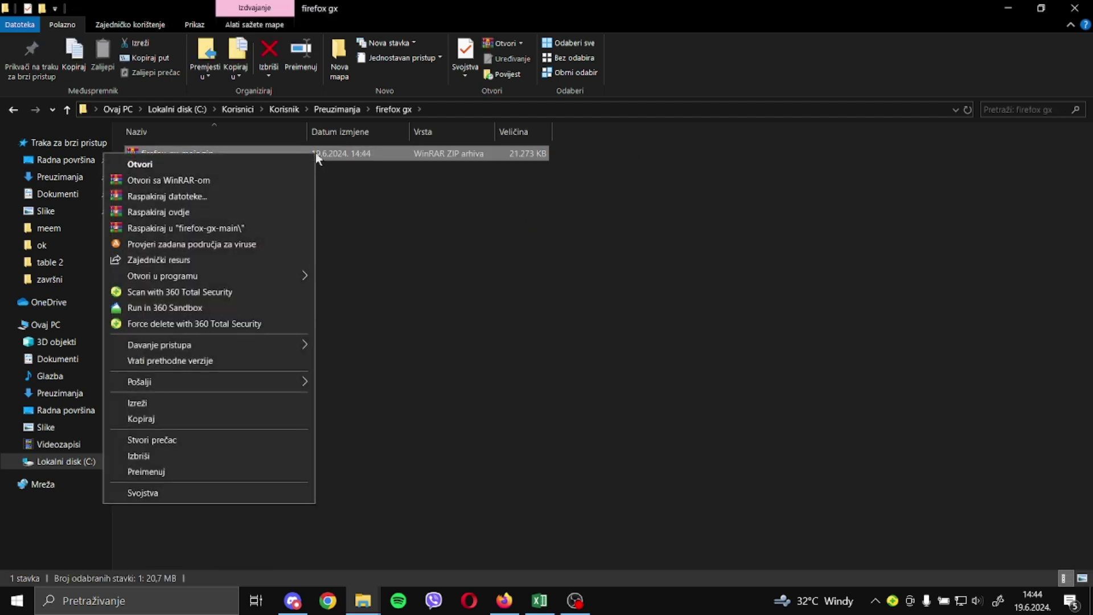
click(248, 209)
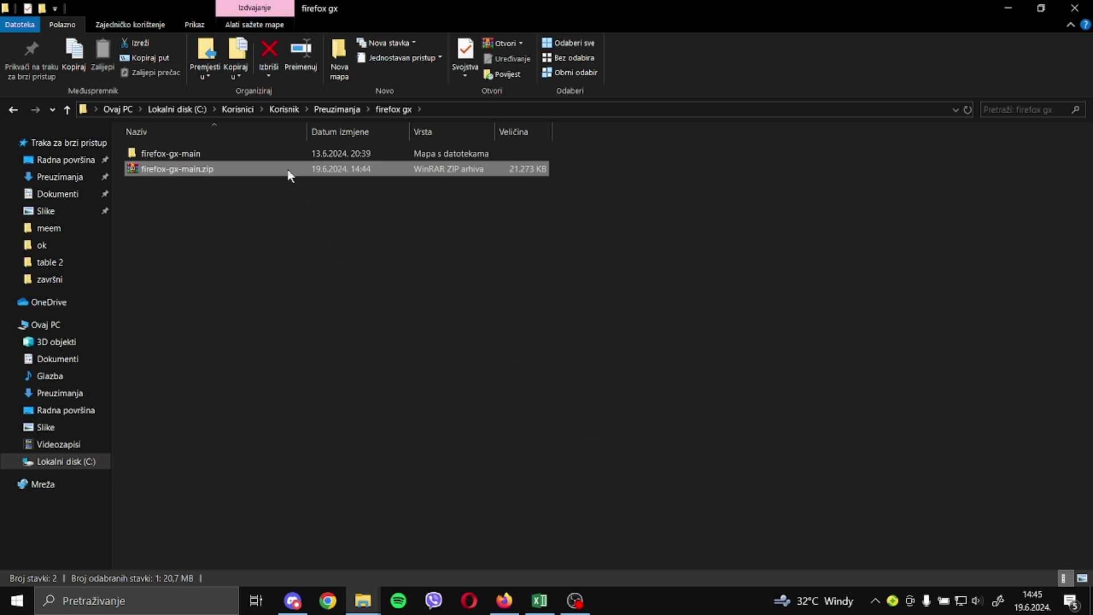
key(Delete)
double_click(268, 153)
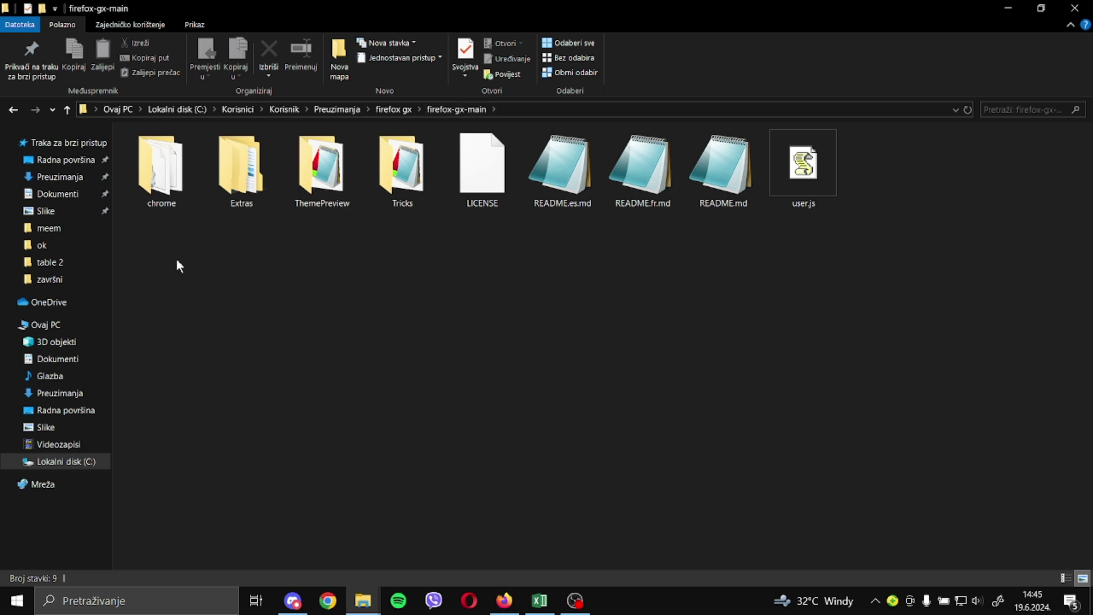
drag(176, 258, 821, 194)
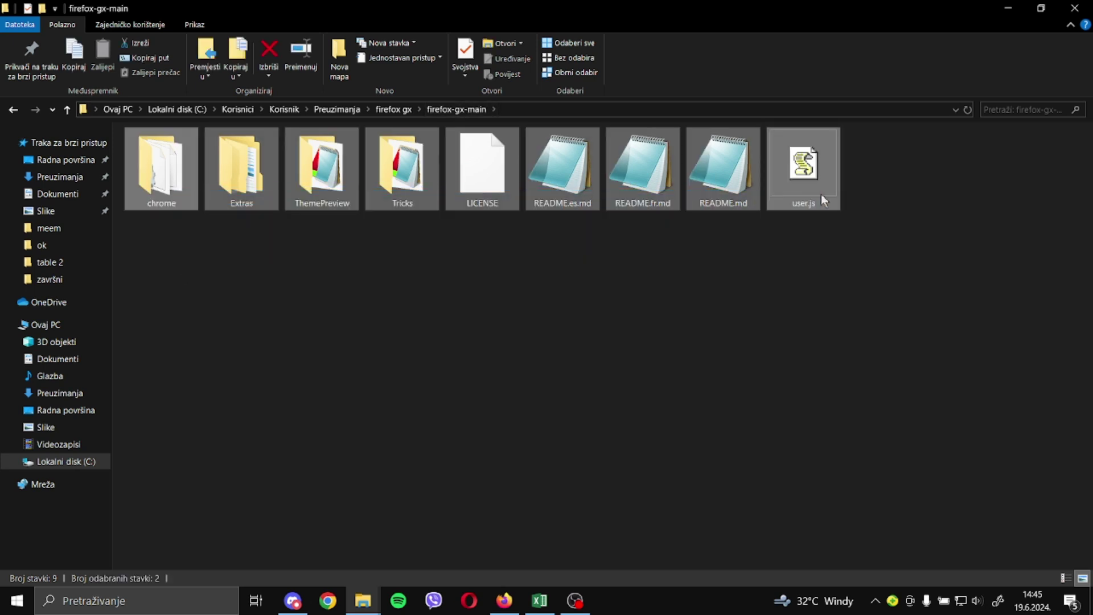
click(678, 297)
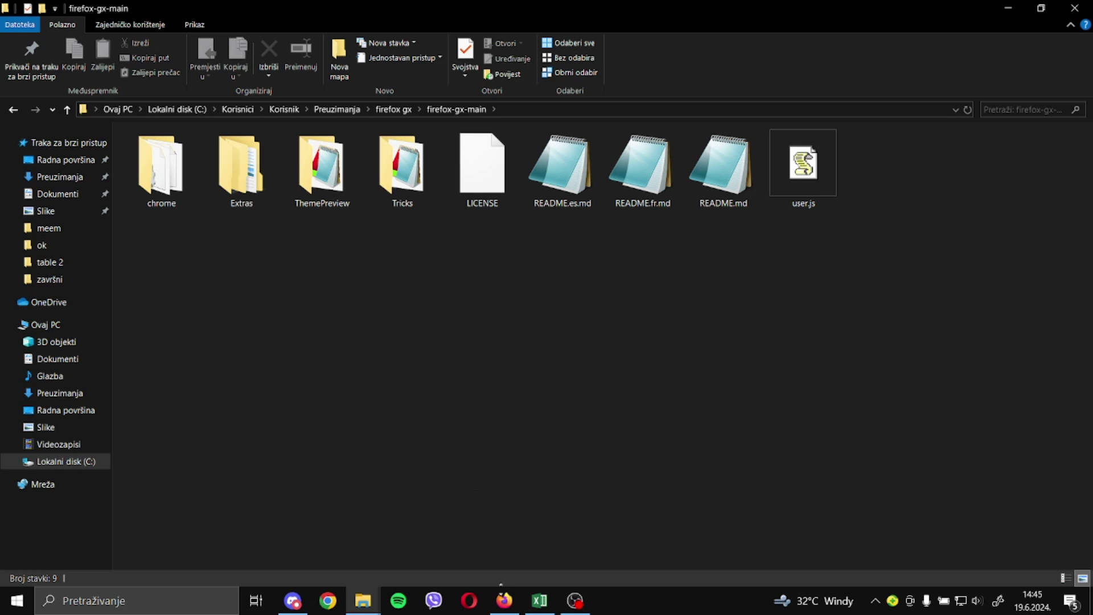
click(503, 598)
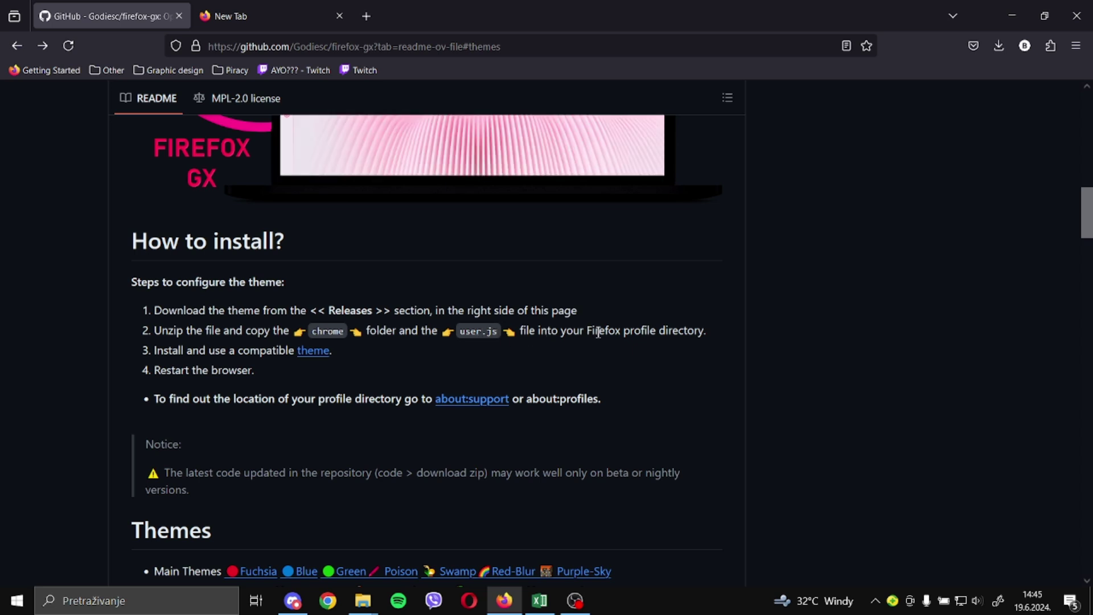
click(376, 610)
click(158, 209)
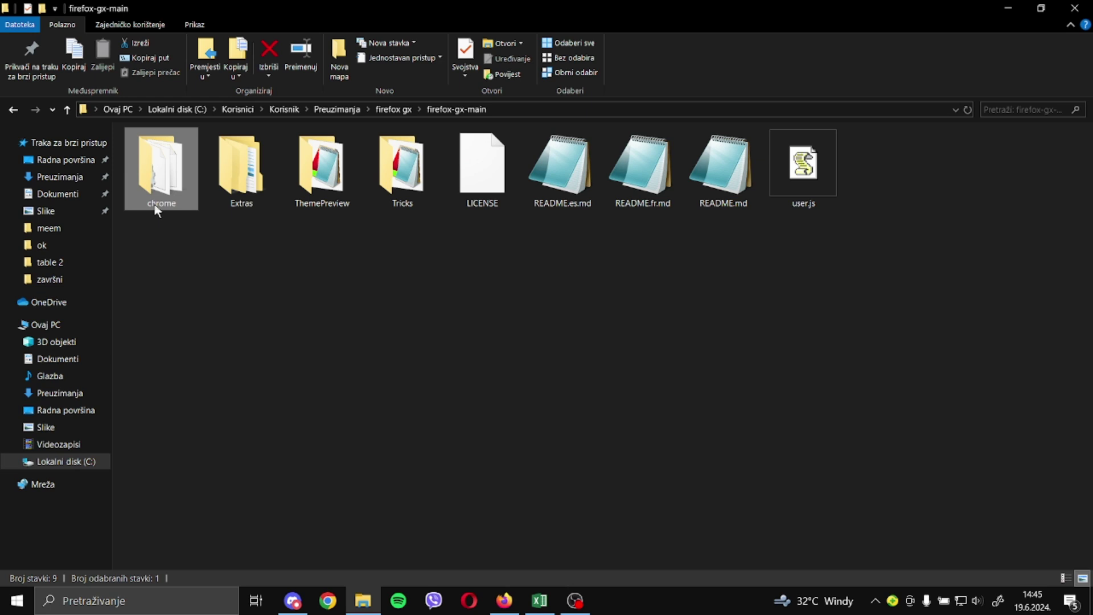
click(788, 183)
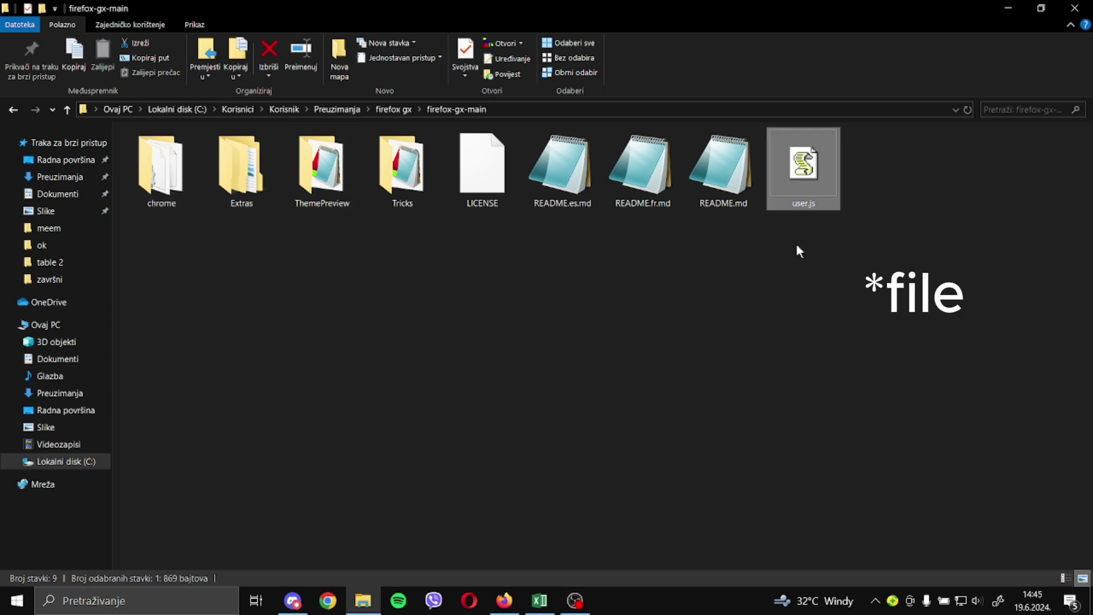
click(738, 285)
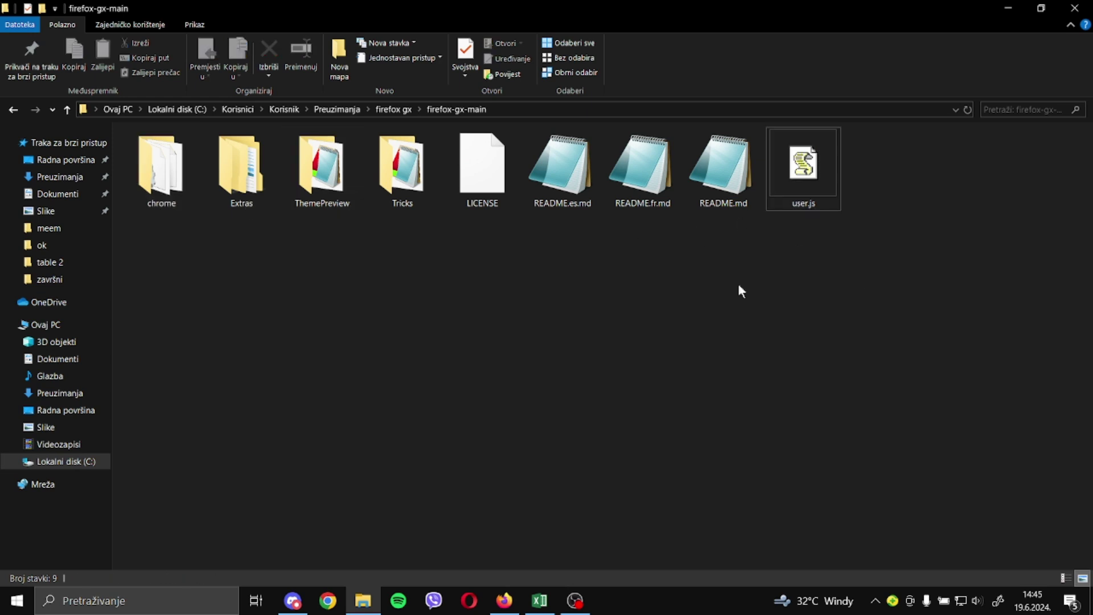
Step: Highlight 'Firefox profile directory' in the firefox-gx README, then switch to the New Tab page
click(504, 601)
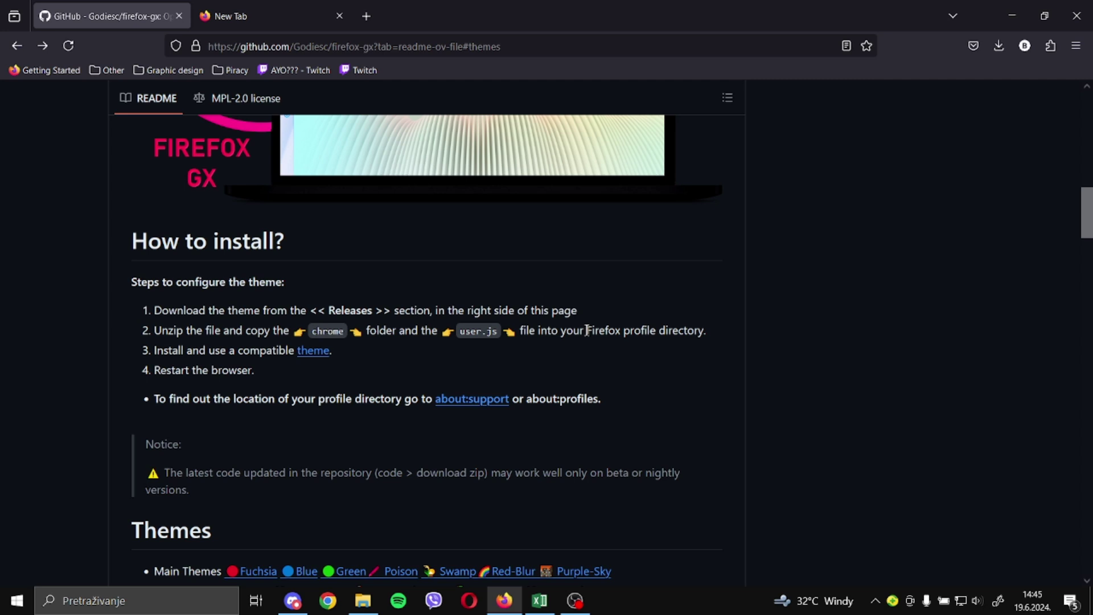
drag(587, 330, 724, 344)
key(ctrl+c)
key(ctrl+Tab)
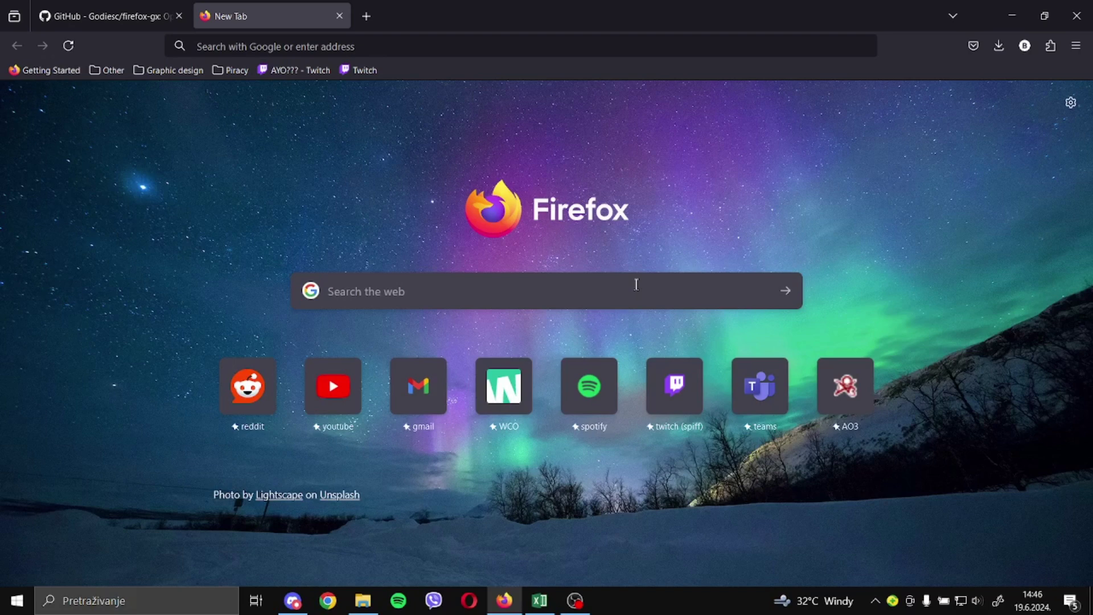
Step: Search Google for 'Firefox profile directory' and select the %APPDATA%\Mozilla\Firefox path in the answer
click(575, 286)
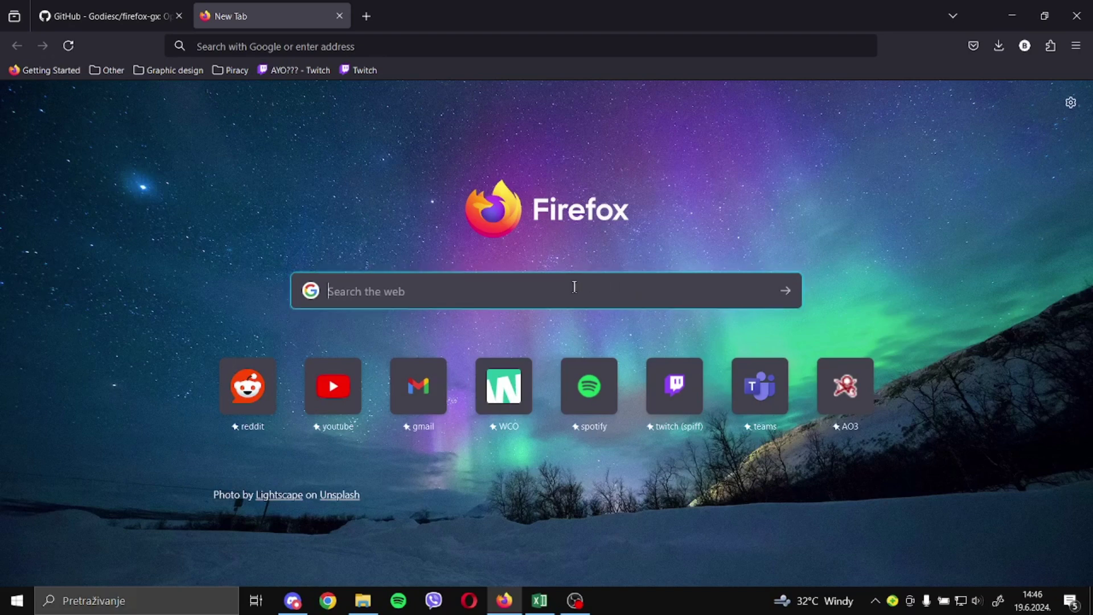
key(ctrl+v)
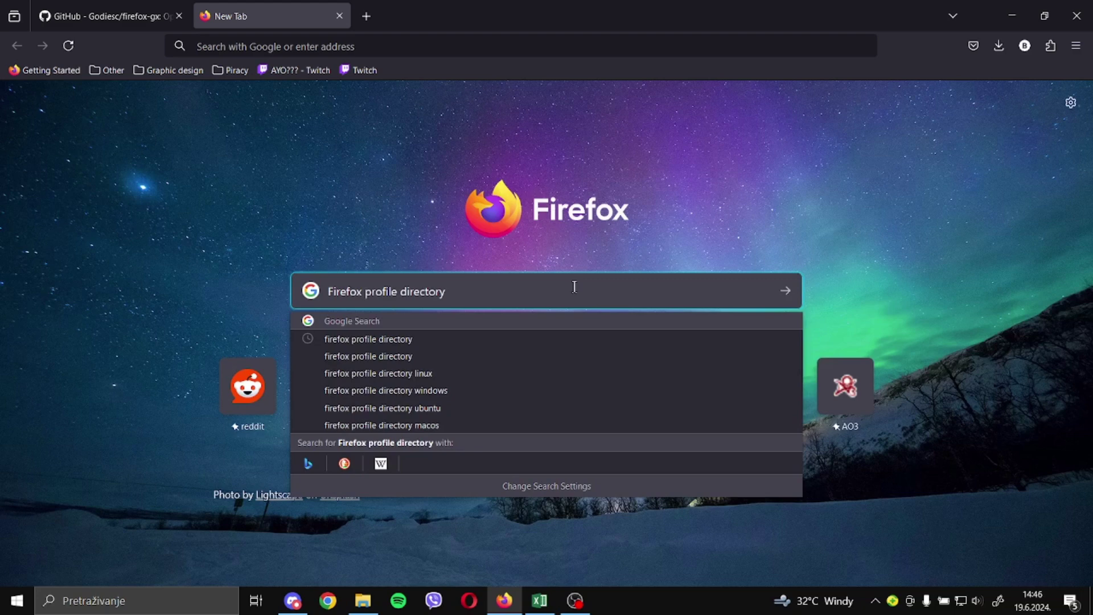
key(Return)
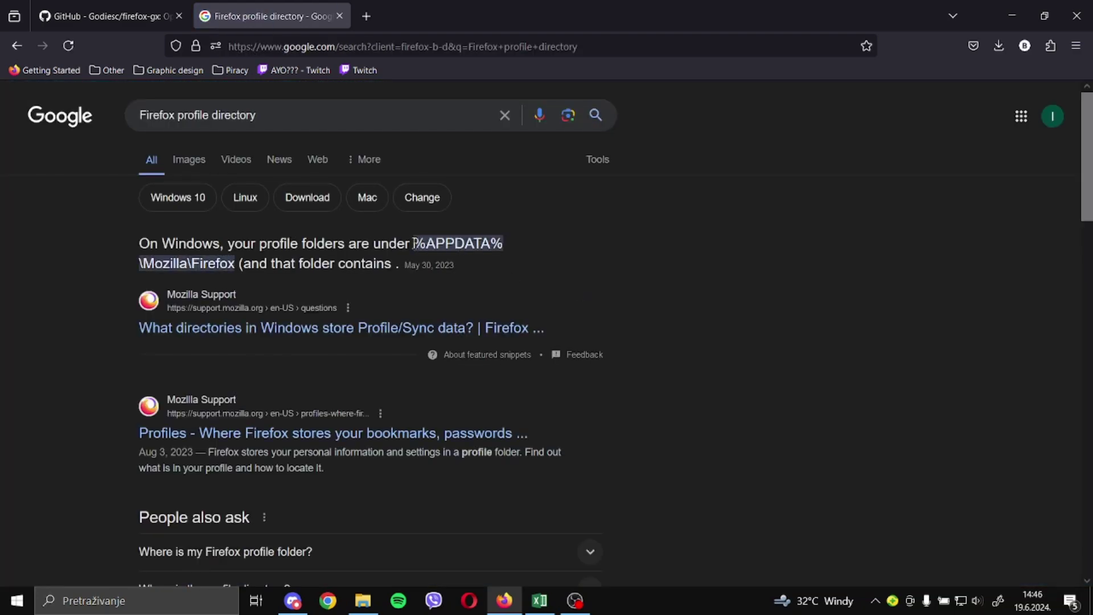
drag(414, 244, 236, 264)
key(ctrl+c)
Step: Start a new File Explorer window and navigate it to %APPDATA%\Mozilla\Firefox
right_click(359, 603)
click(363, 528)
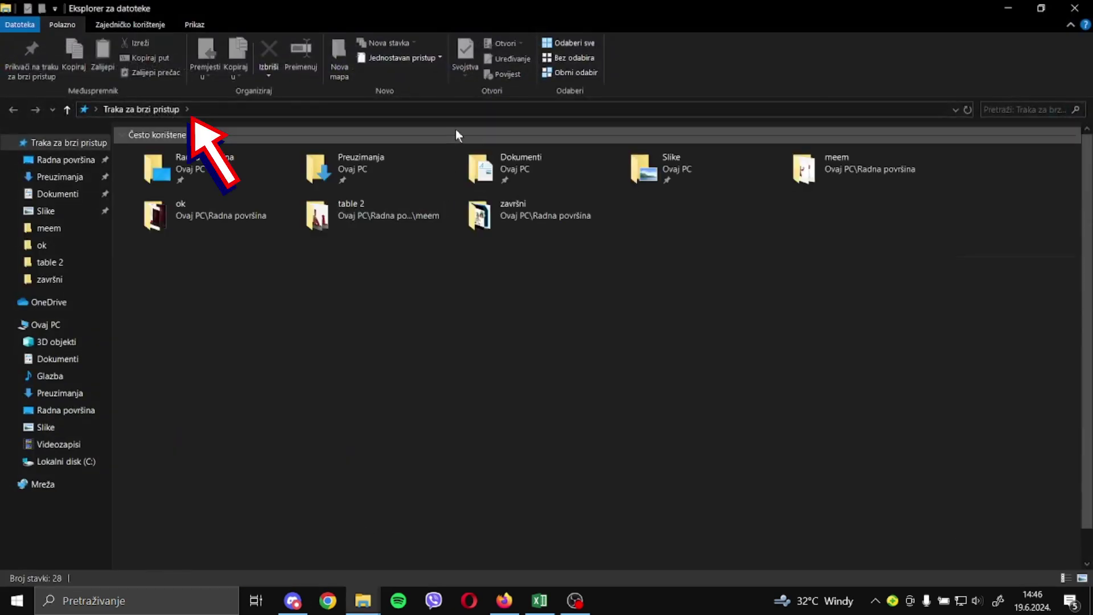
click(395, 109)
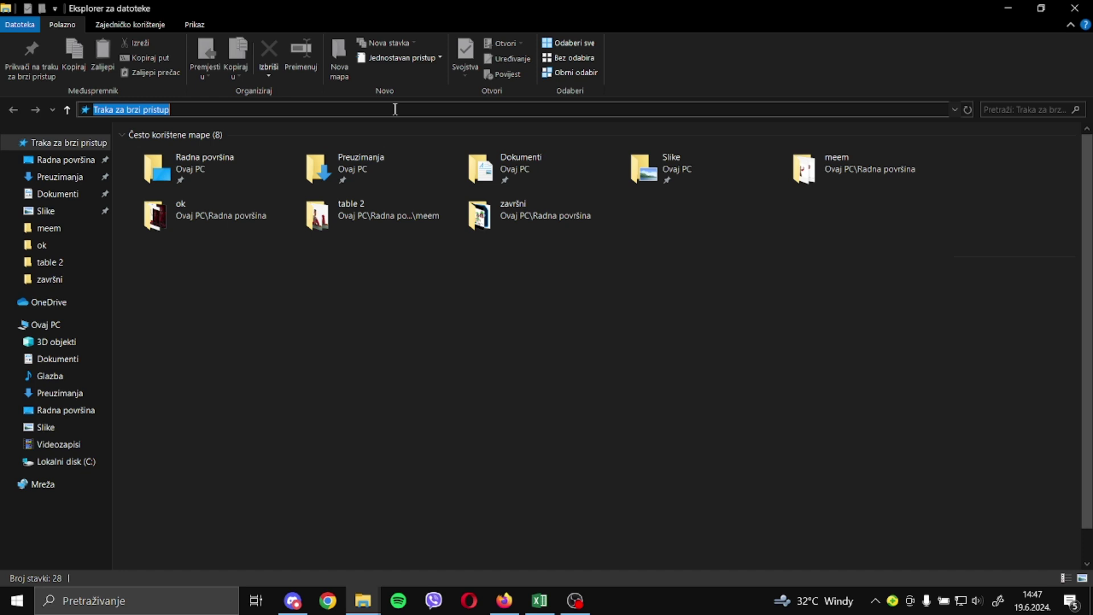
key(ctrl+v)
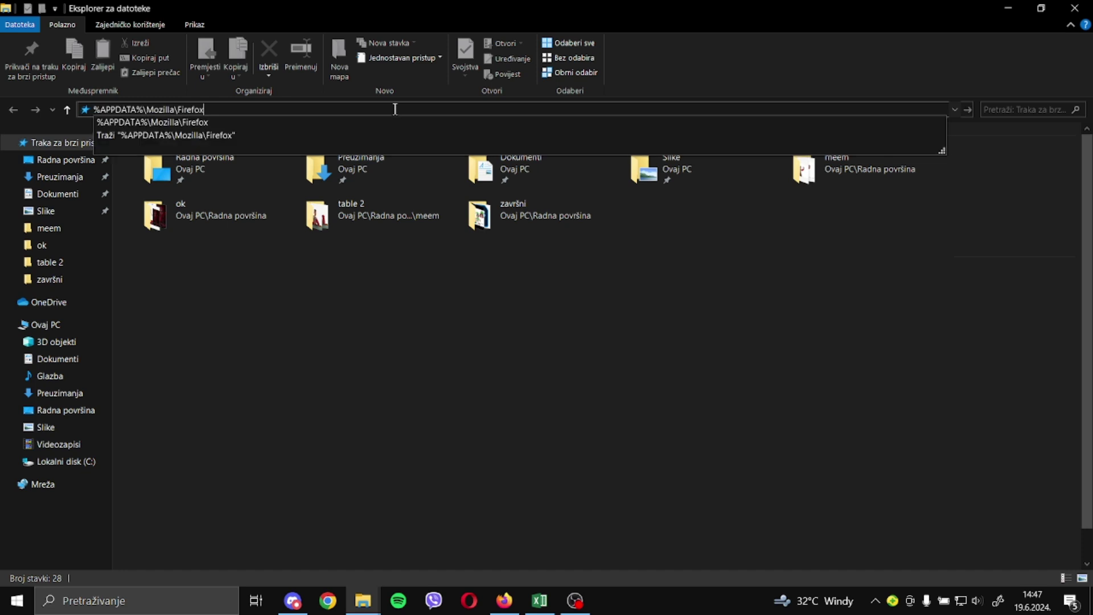
key(Return)
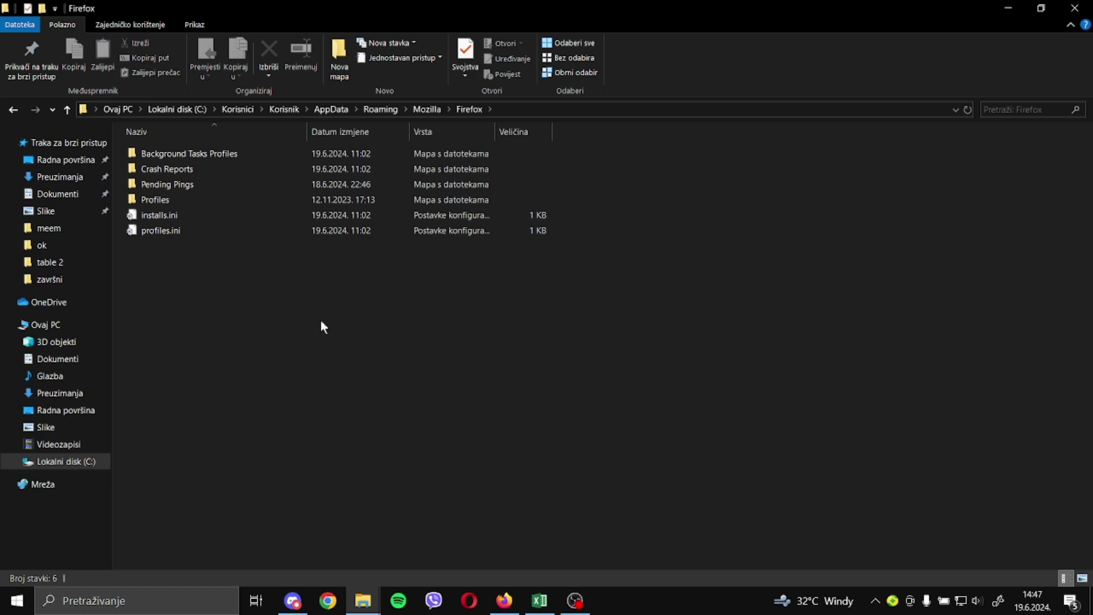
Step: Return to the Mozilla Firefox folder window and enter its Profiles folder
key(alt+Tab)
click(522, 371)
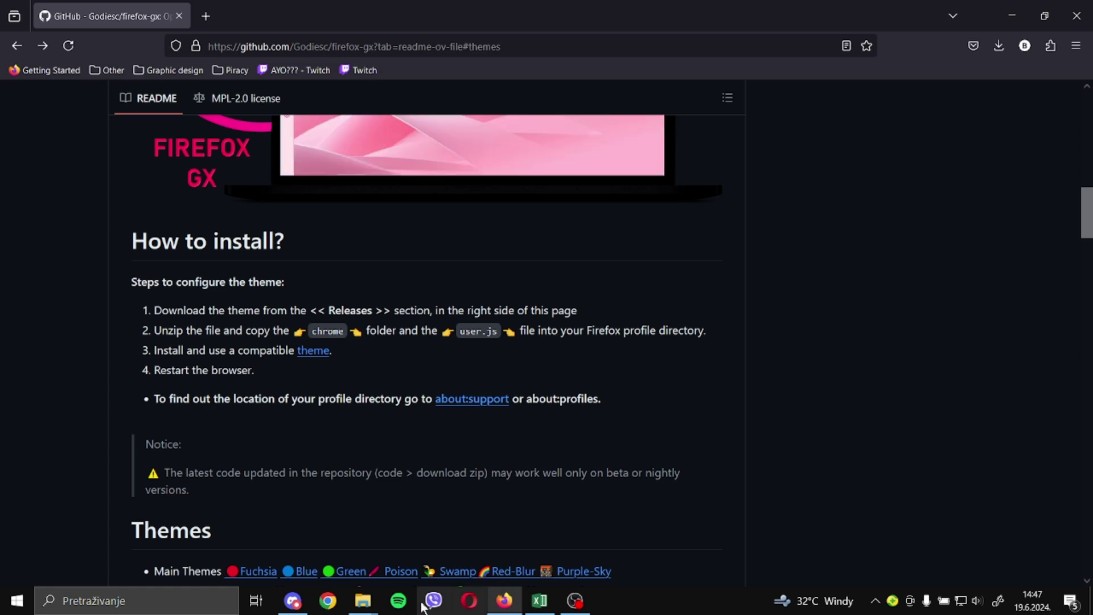
mouse_move(363, 601)
click(396, 541)
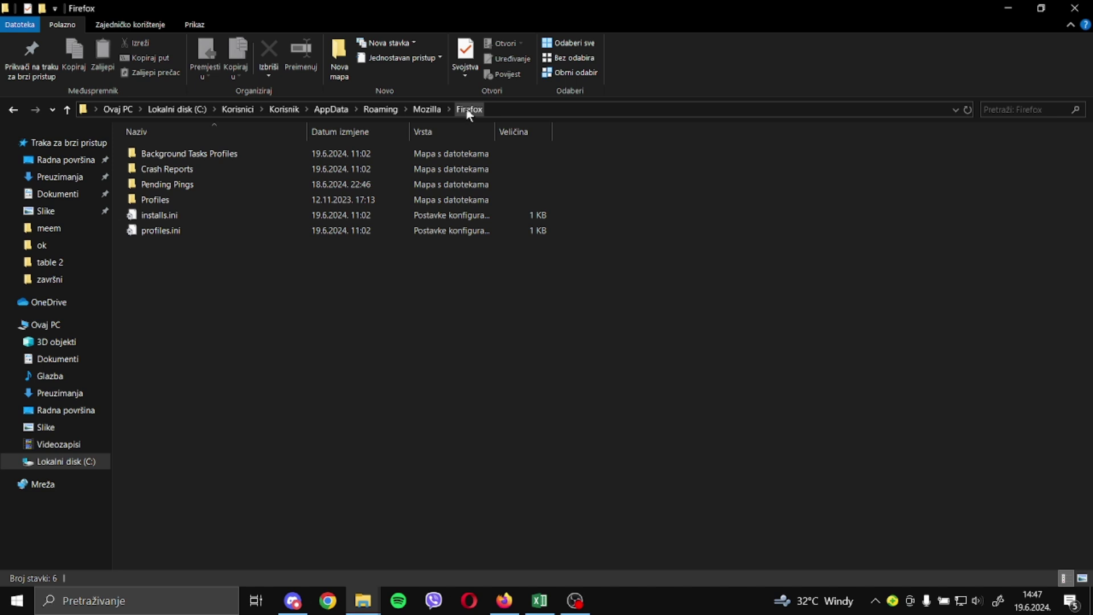
double_click(241, 197)
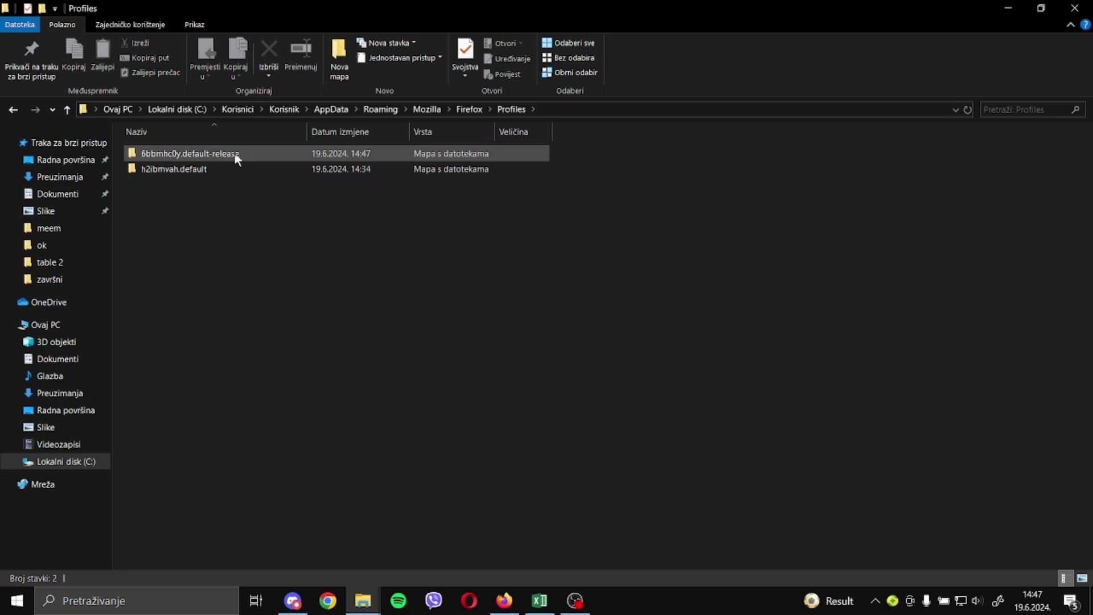
Step: Enter the 6bbmhc0y.default-release profile and paste the chrome folder from firefox-gx-main into it
mouse_move(241, 155)
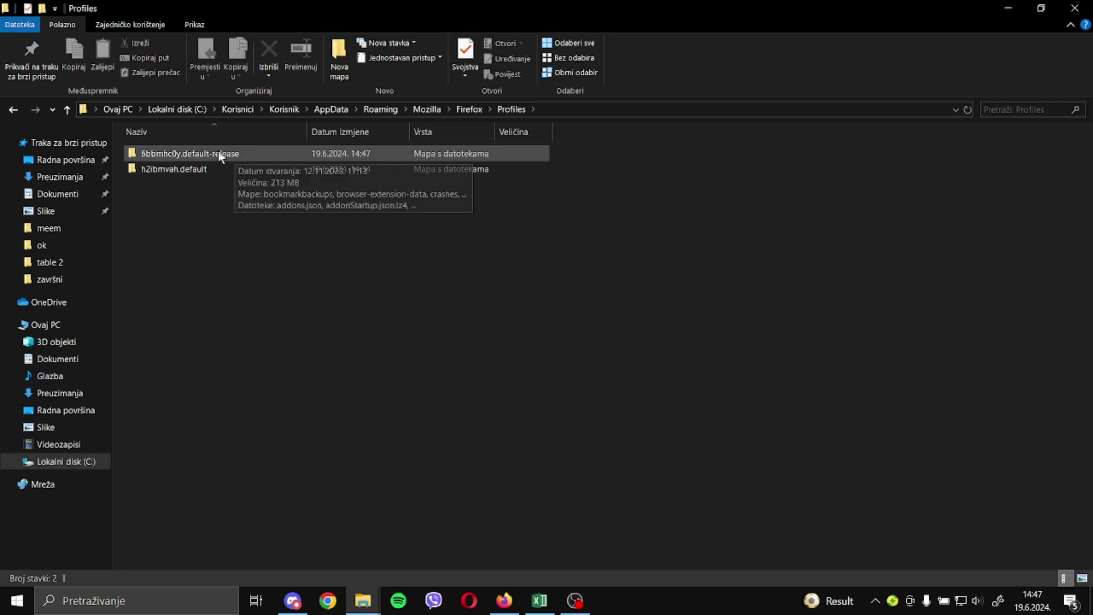
double_click(266, 152)
mouse_move(362, 601)
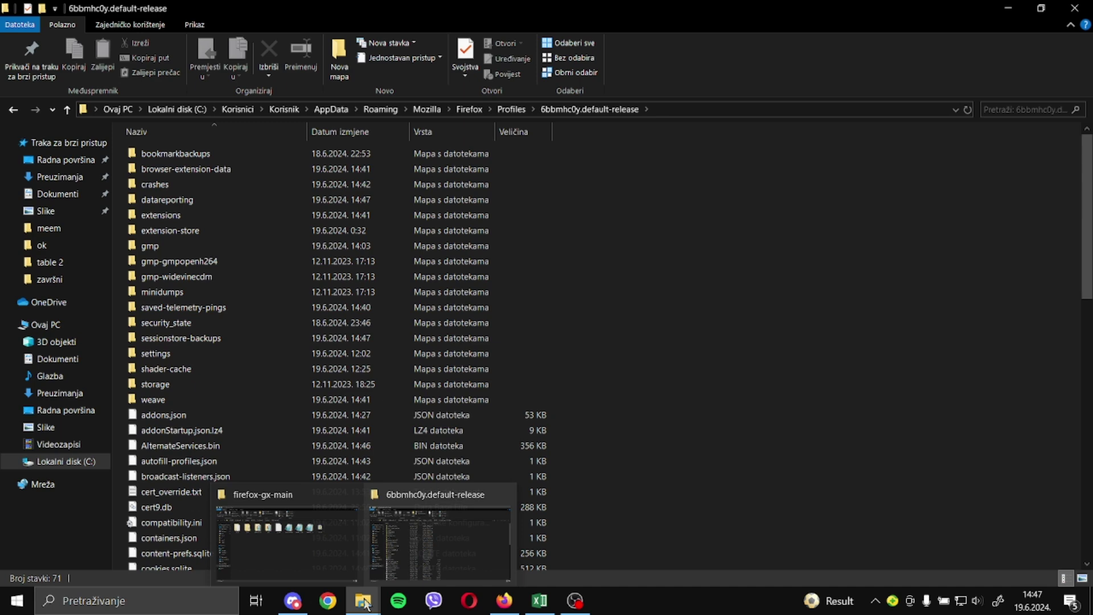
click(333, 541)
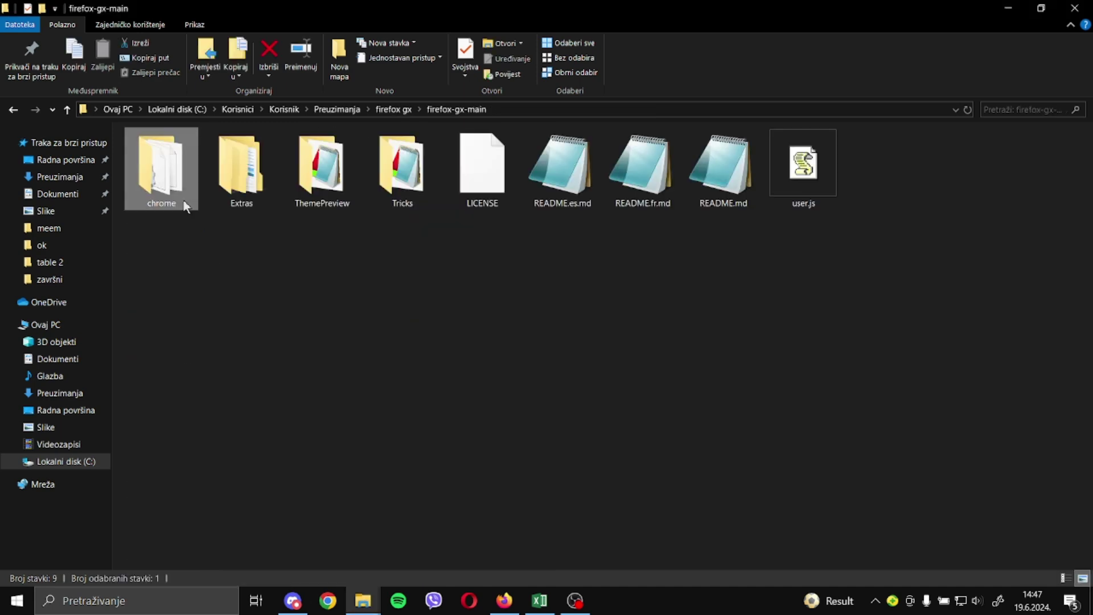
key(ctrl+c)
key(alt+Tab)
key(ctrl+v)
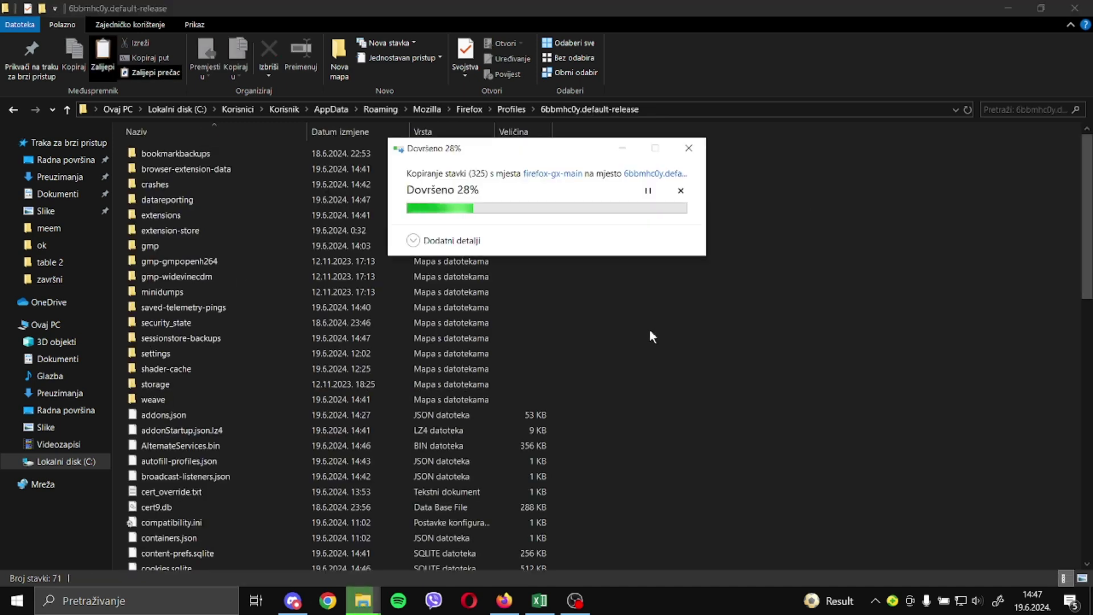
Step: Paste user.js from firefox-gx-main into the profile folder and confirm the chrome folder is there
mouse_move(363, 600)
click(322, 545)
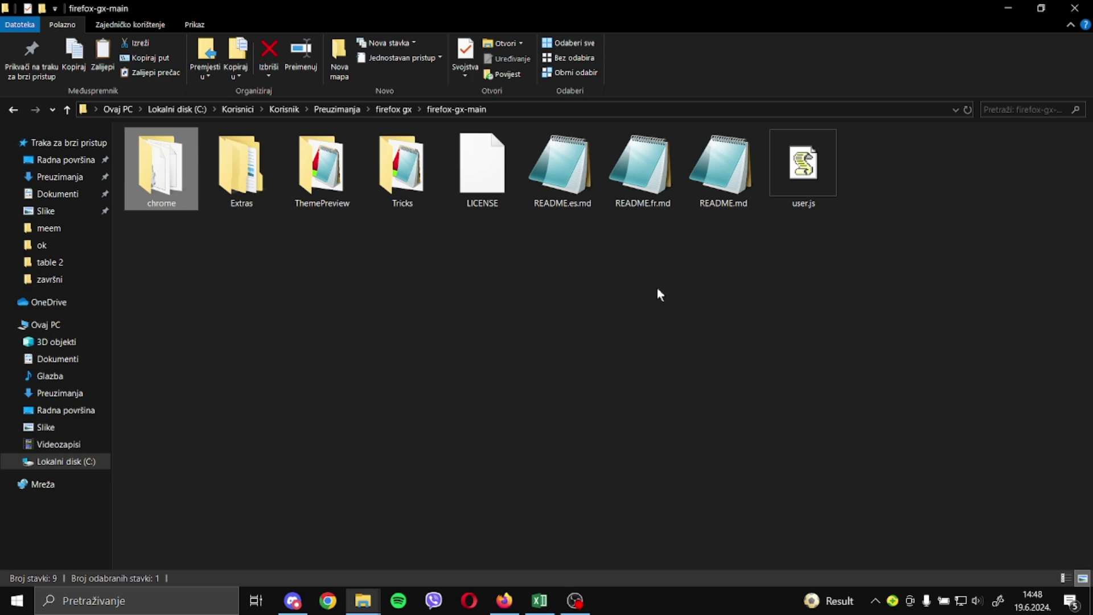
click(837, 178)
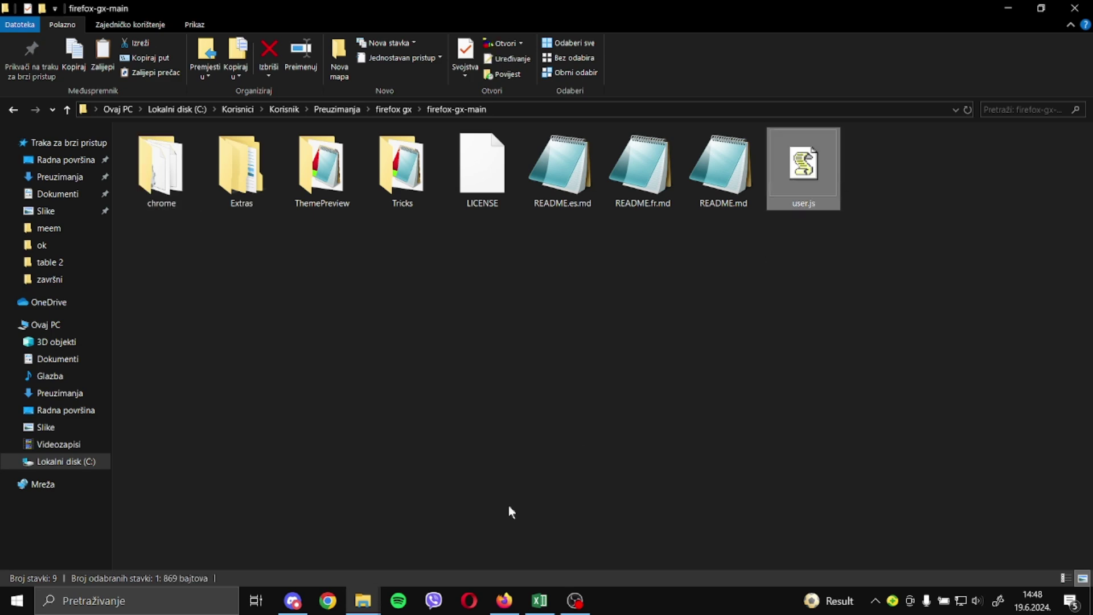
mouse_move(362, 600)
click(413, 507)
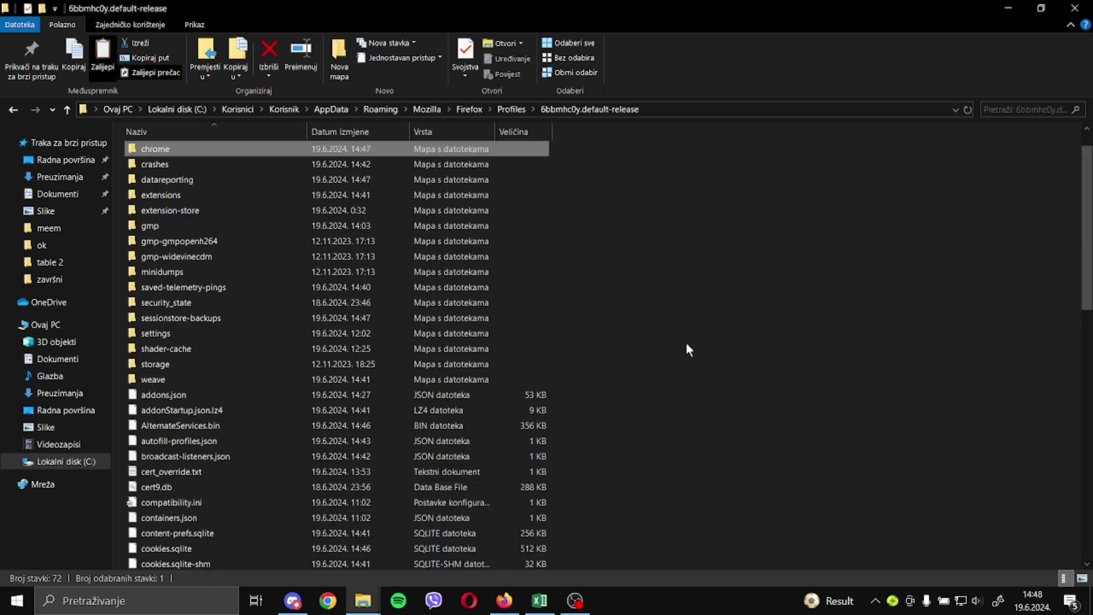
key(ctrl+v)
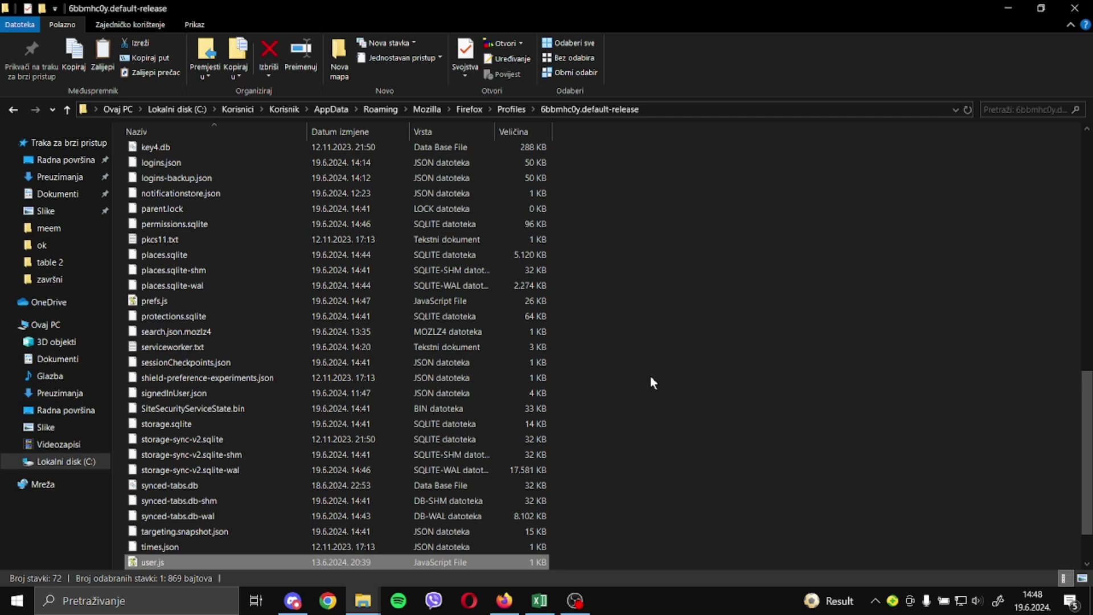
scroll(476, 496, down, 2)
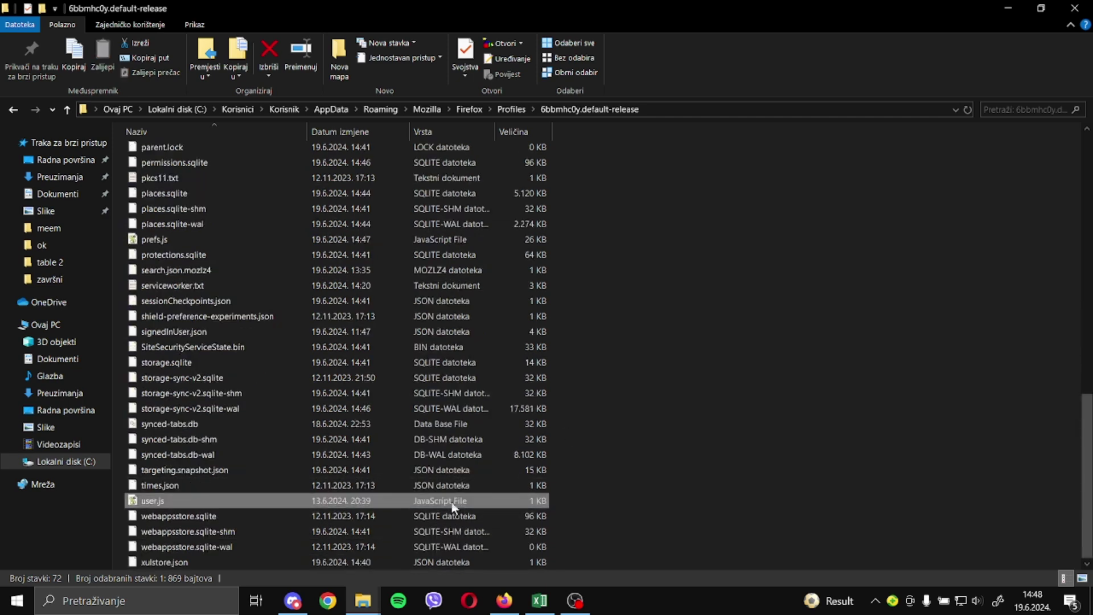
scroll(624, 299, up, 15)
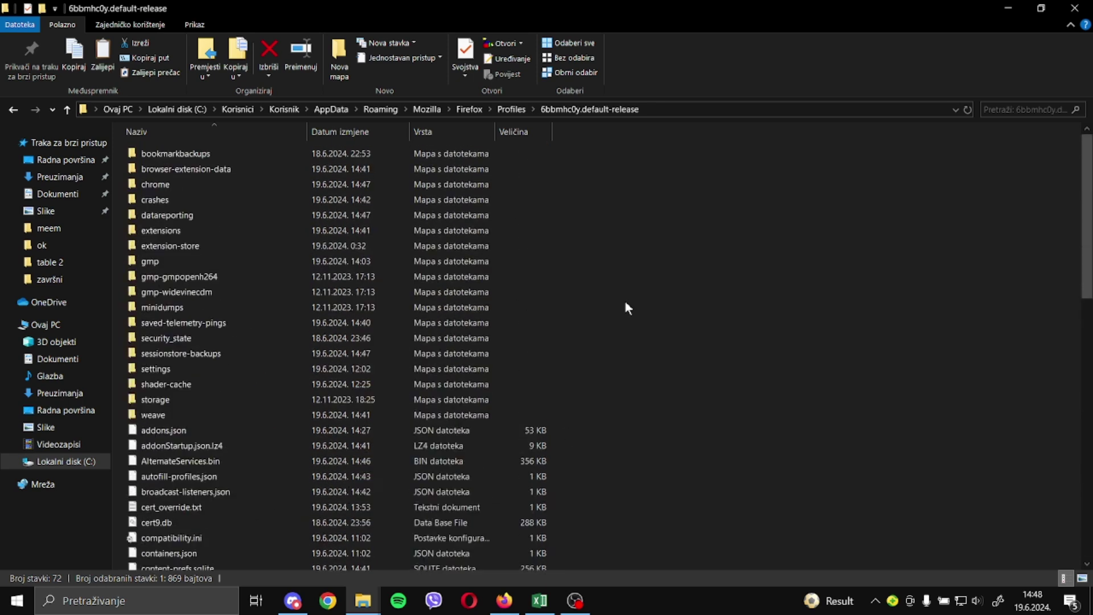
click(347, 181)
Step: Jump to the README's Themes section and follow the GX Theme Styles add-on link
click(502, 602)
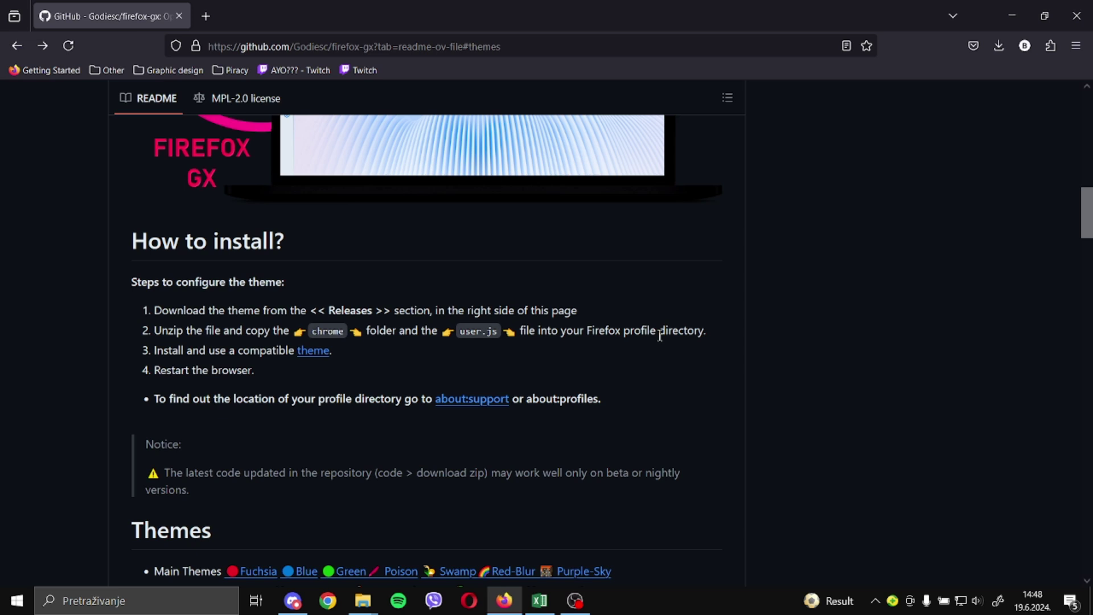
triple_click(707, 336)
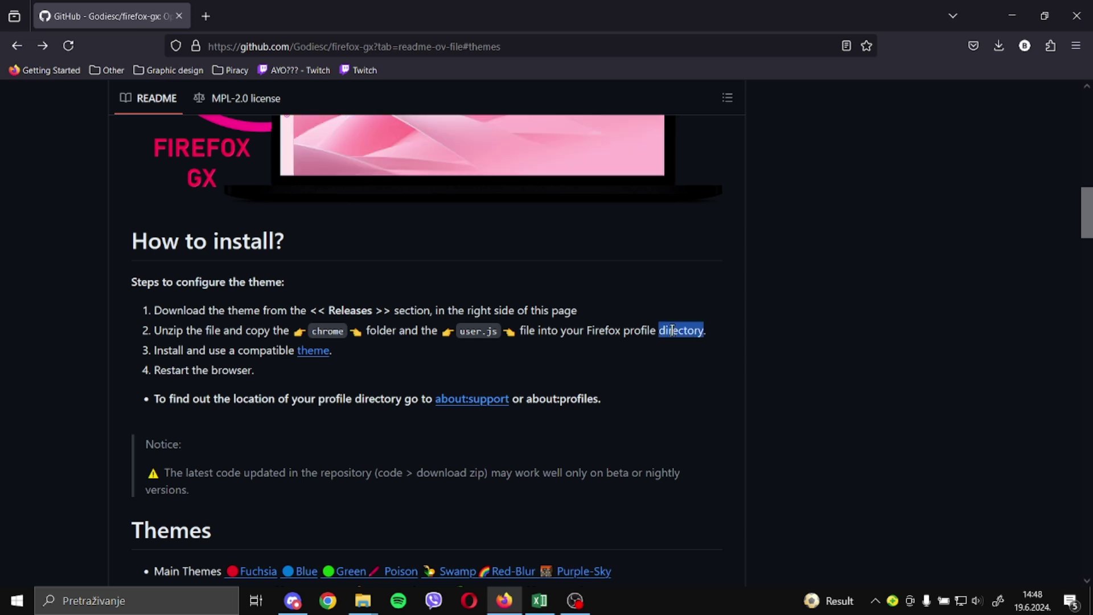
click(714, 341)
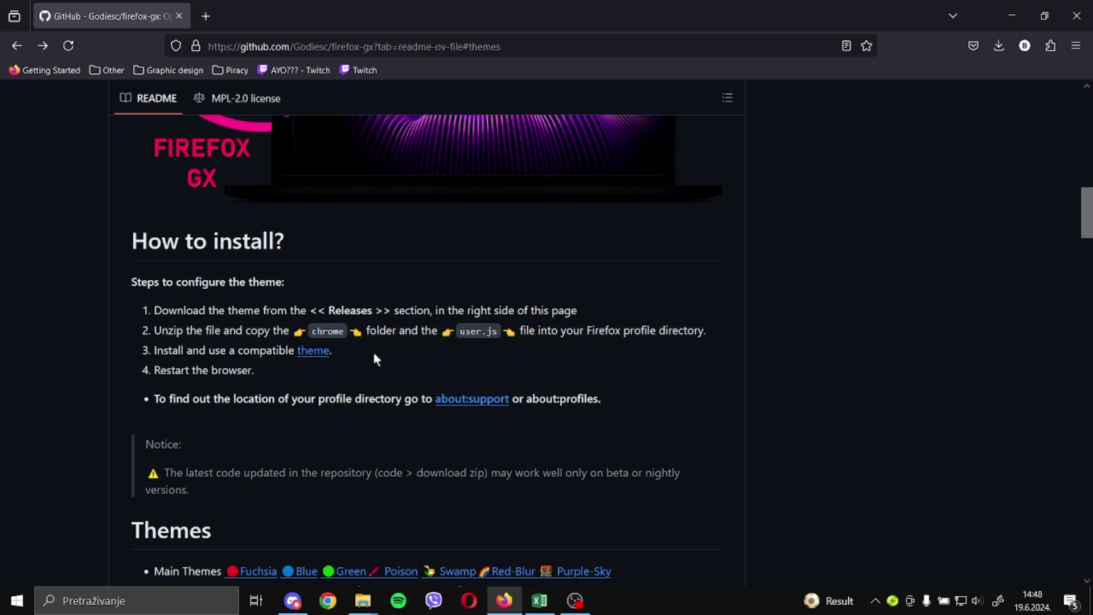
click(314, 351)
scroll(317, 361, up, 2)
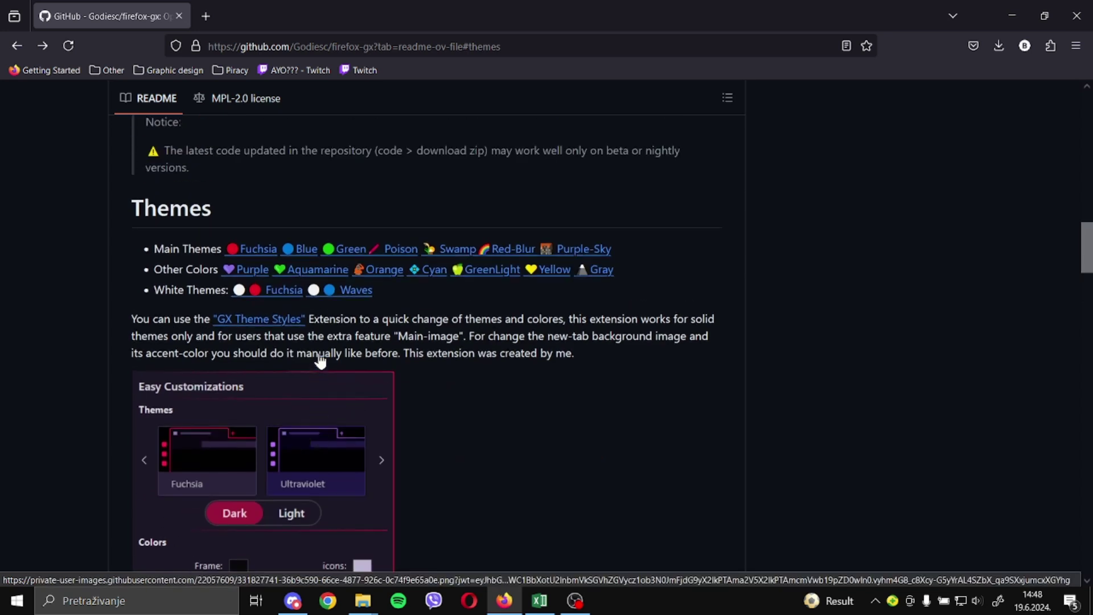
click(268, 320)
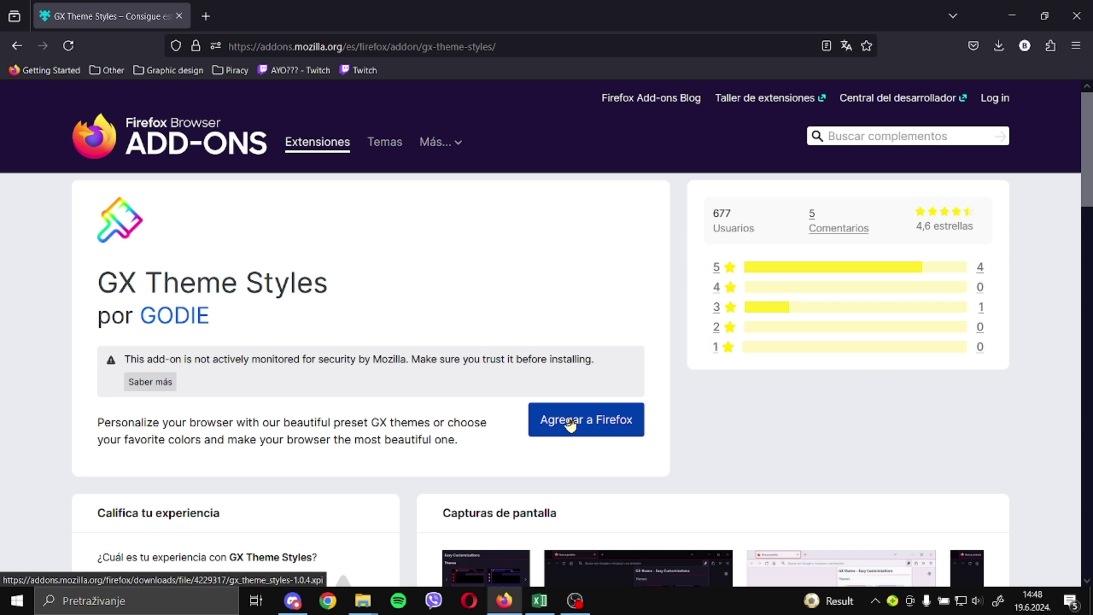
Step: Add the GX Theme Styles extension to Firefox and return to the README themes list
click(569, 421)
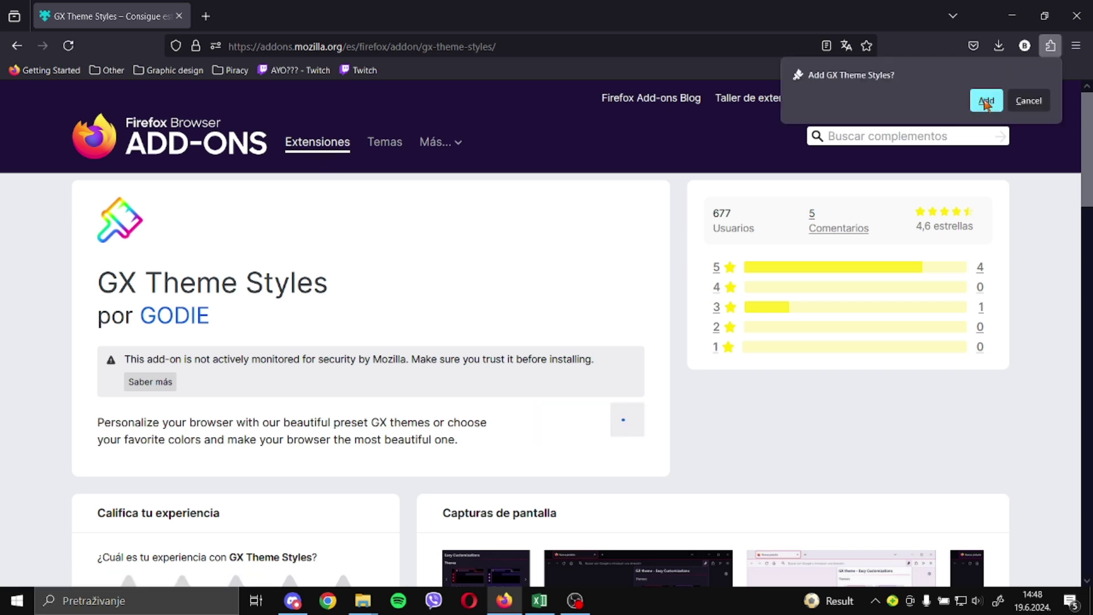
click(985, 102)
click(17, 46)
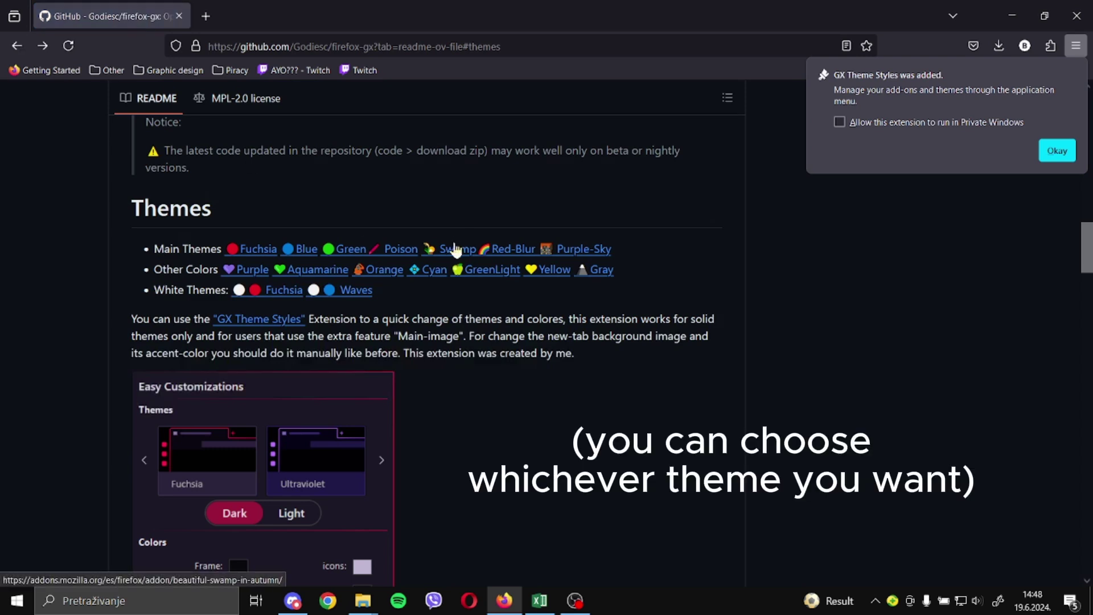
Step: Install the Beautiful Swamp In Autumn theme, dismiss its notice, and go back to the README
click(455, 250)
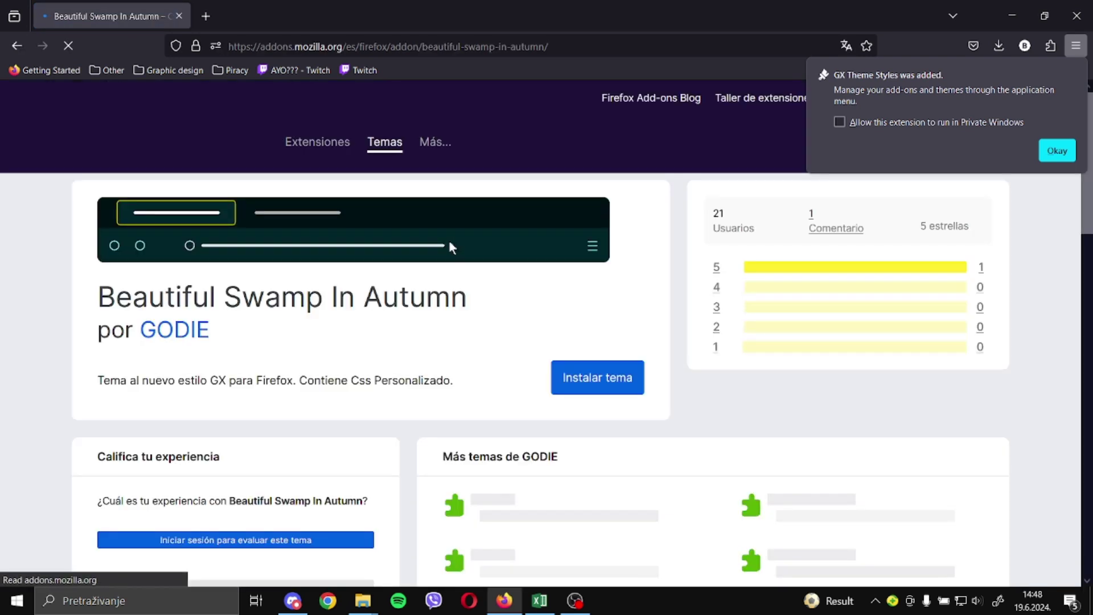
click(608, 380)
click(985, 136)
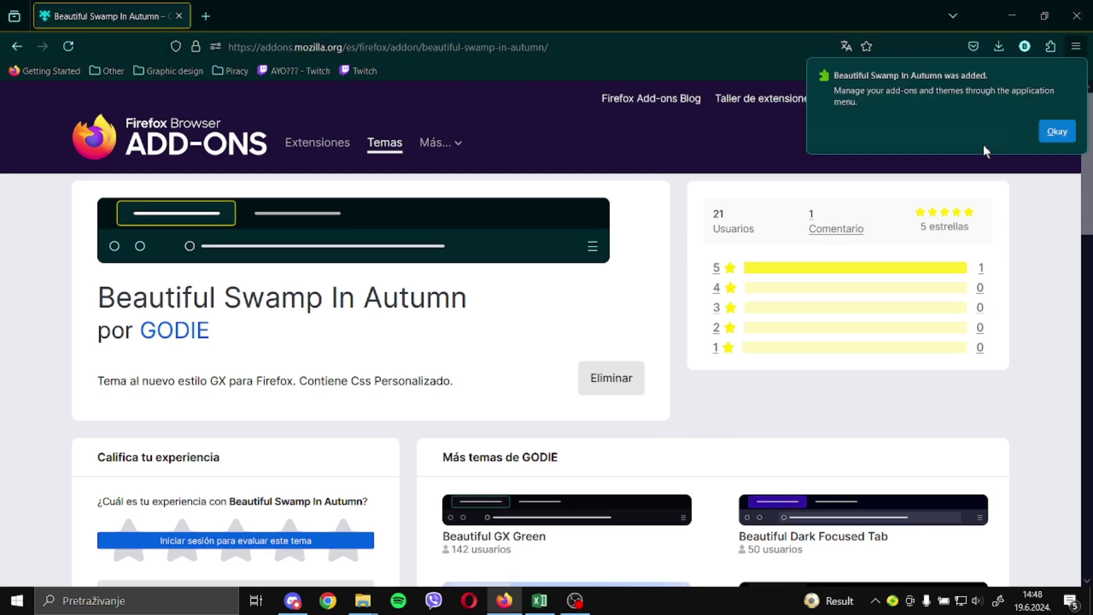
click(1053, 134)
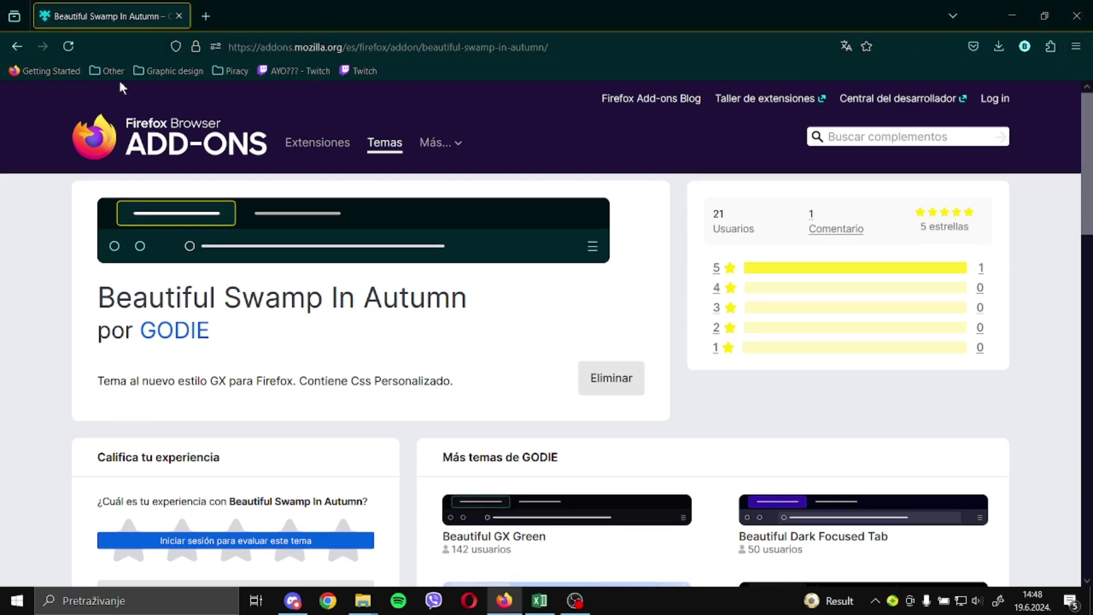
click(17, 47)
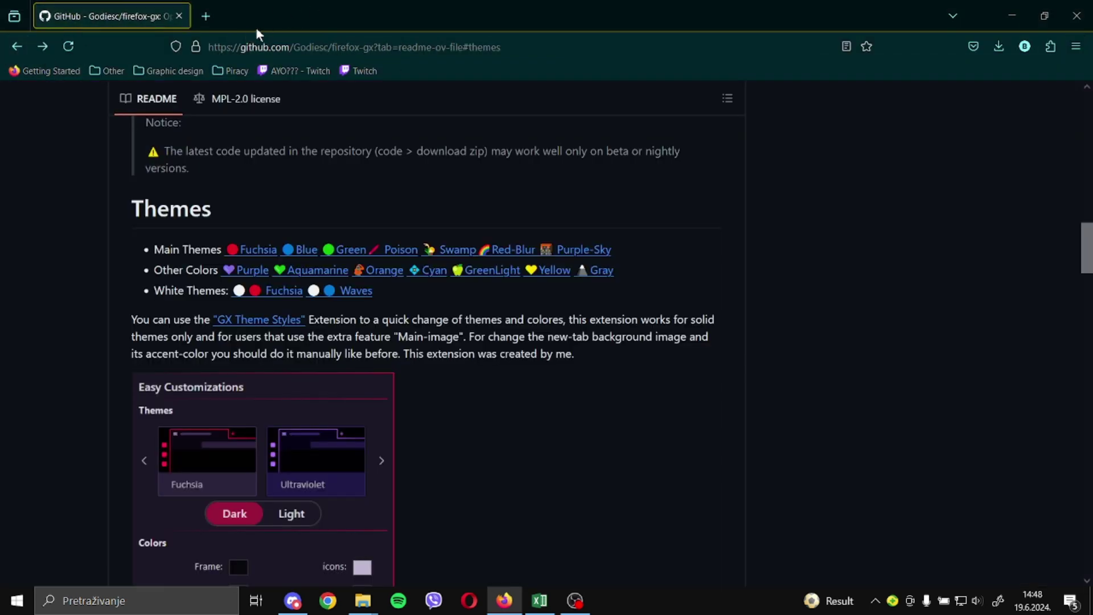
Step: Close and relaunch Firefox so the GX styling takes effect
key(ctrl+t)
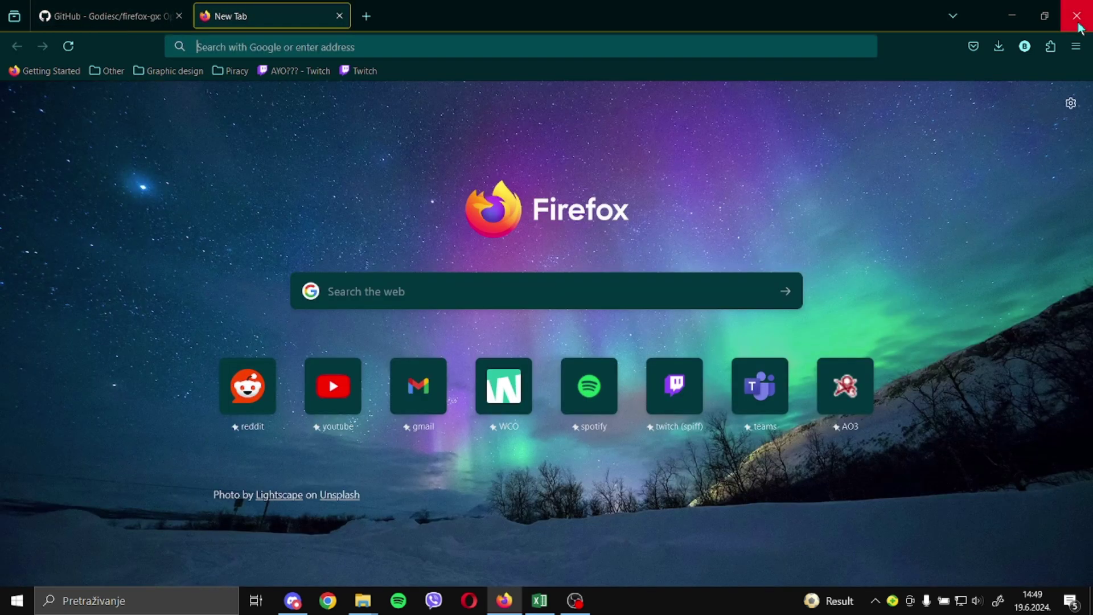
click(1077, 17)
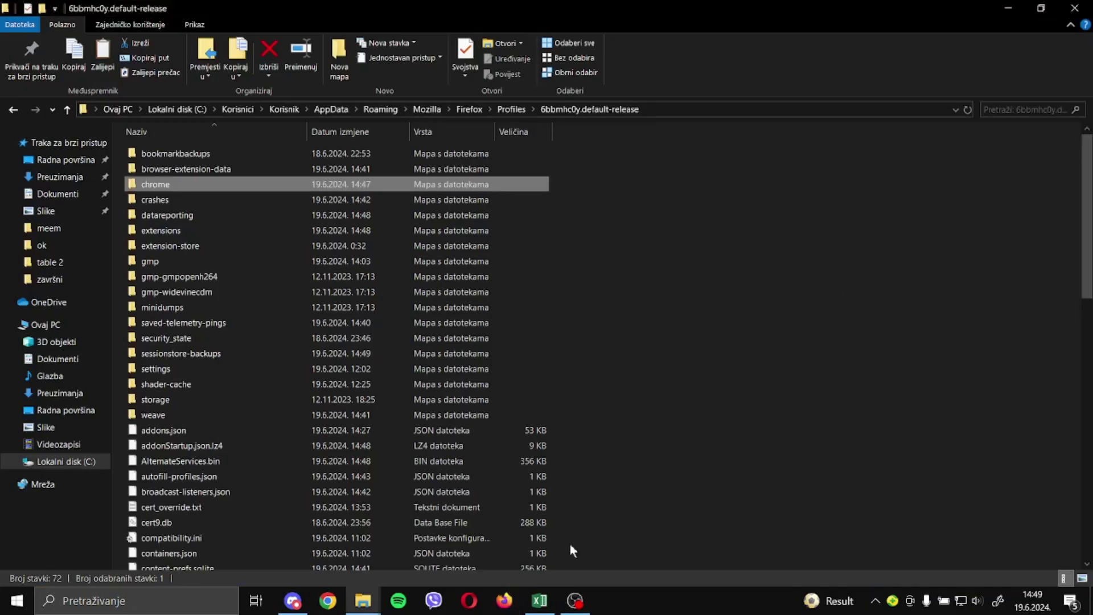
click(503, 601)
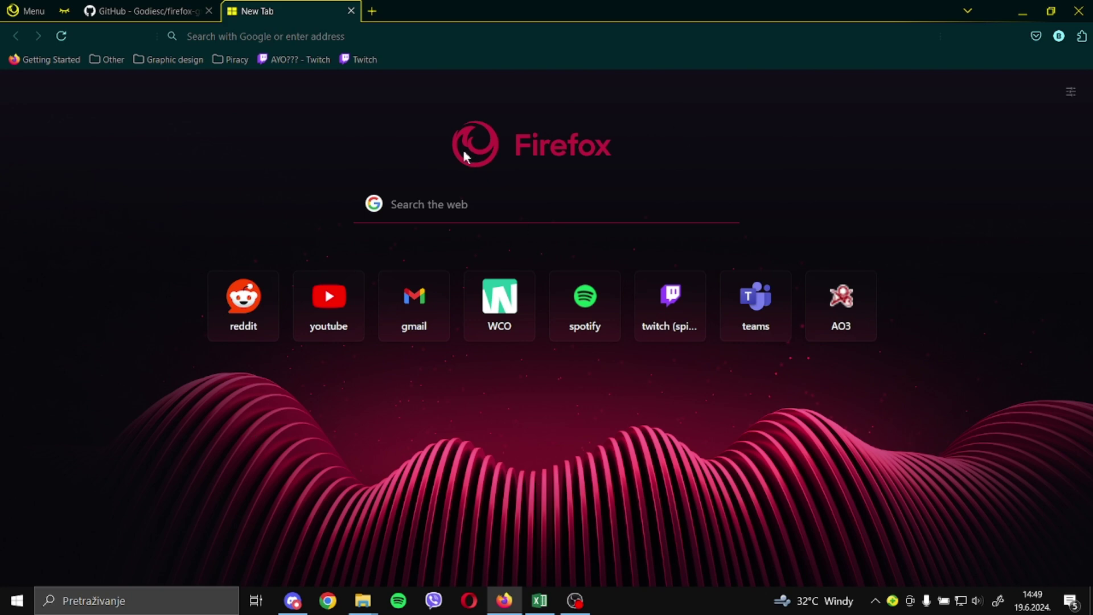
Step: Set the New Tab page wallpaper to the green wave background
click(1062, 95)
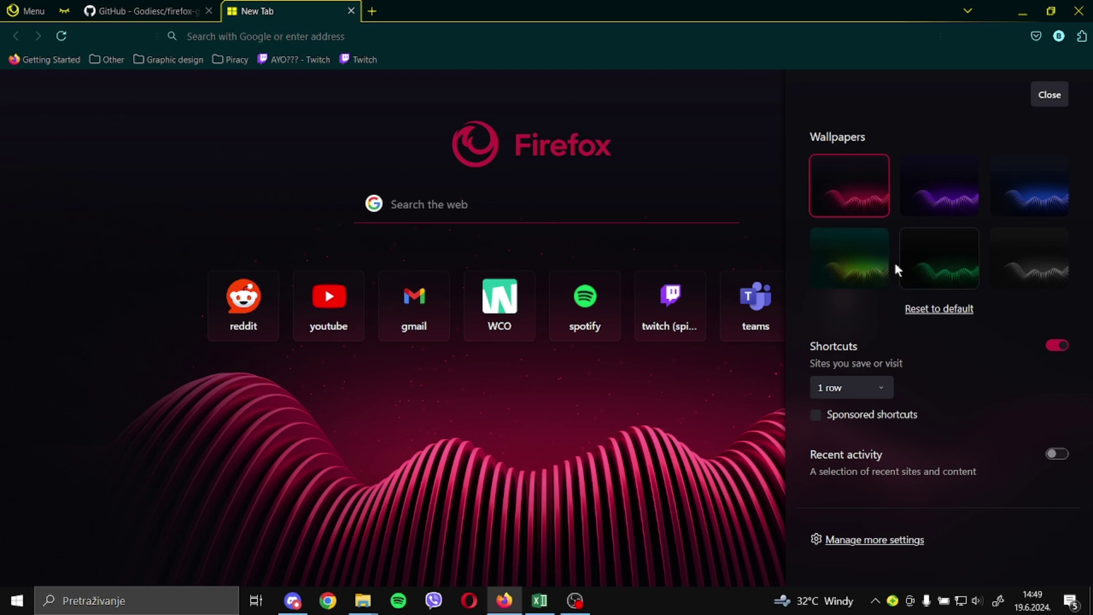
click(868, 276)
click(273, 424)
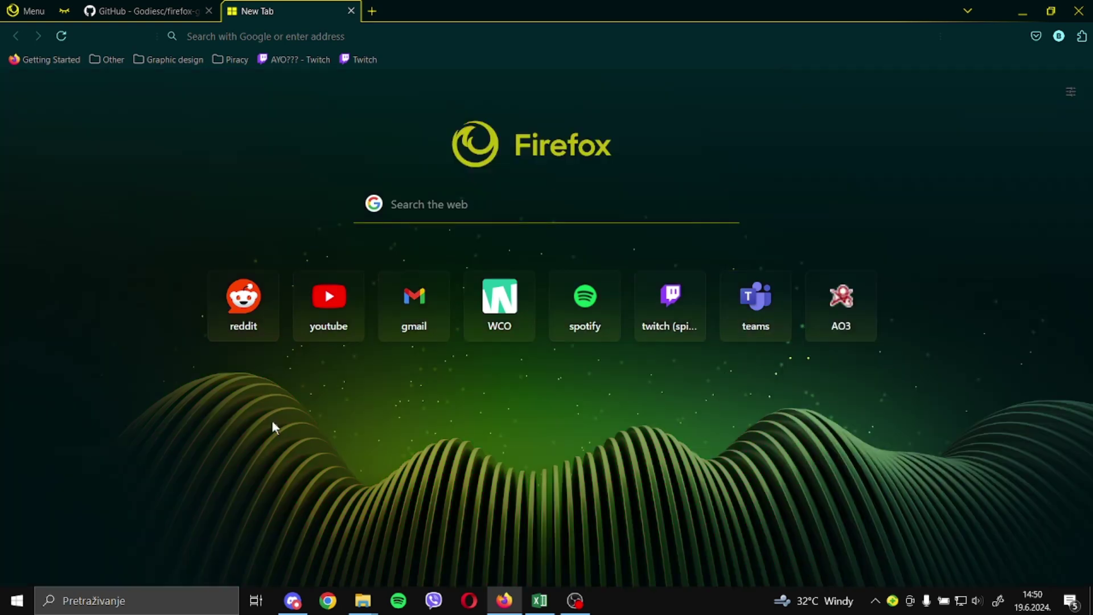
Step: On the firefox-gx README tab, scroll down to the Extras heading and highlight it
click(147, 11)
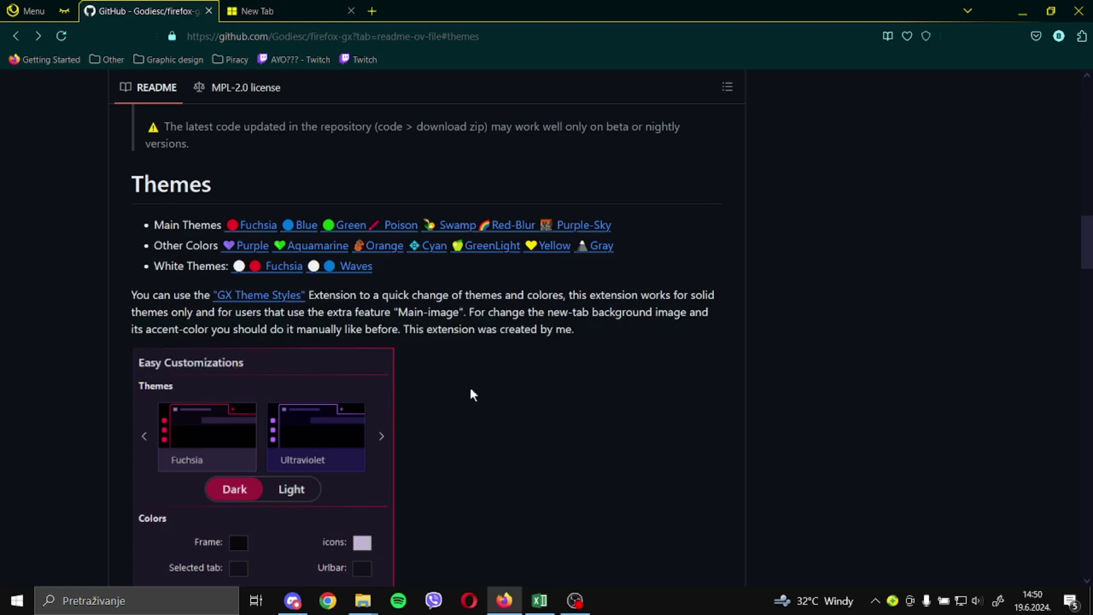
scroll(513, 411, down, 8)
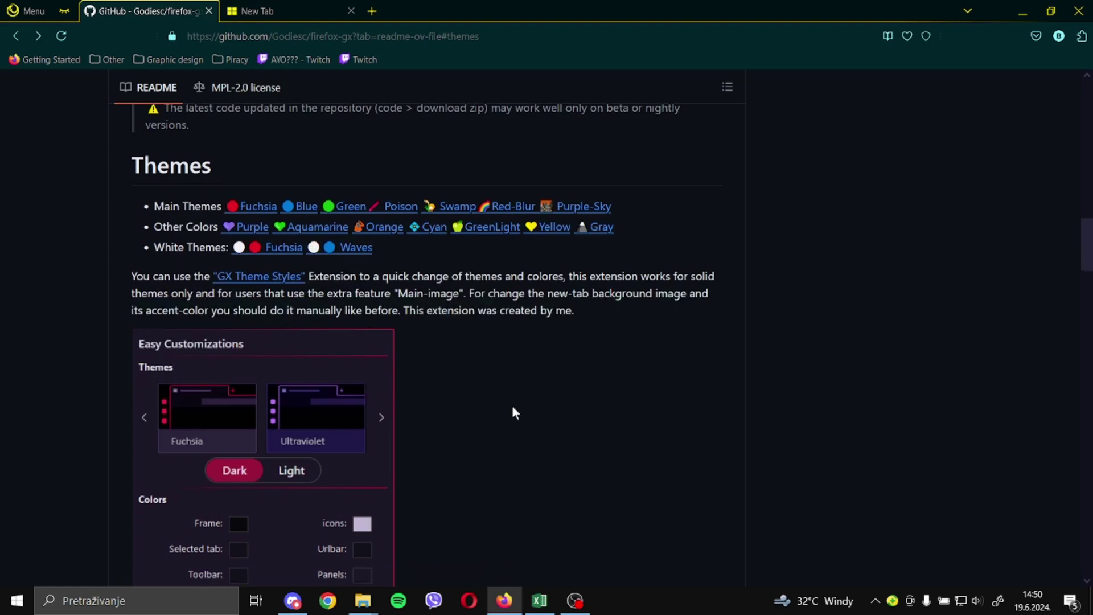
scroll(513, 411, down, 6)
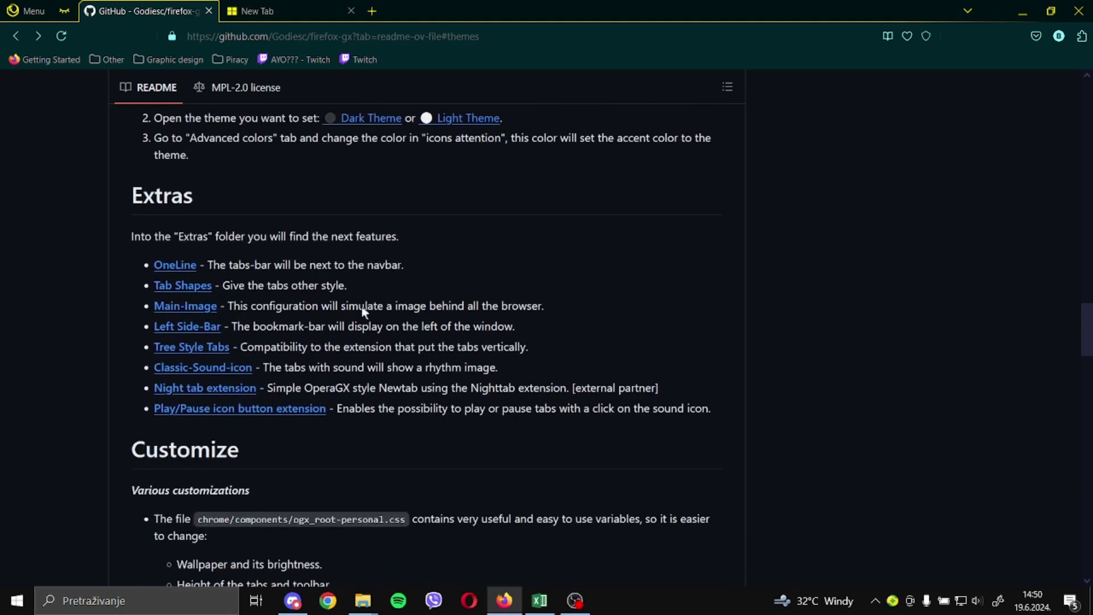
double_click(165, 195)
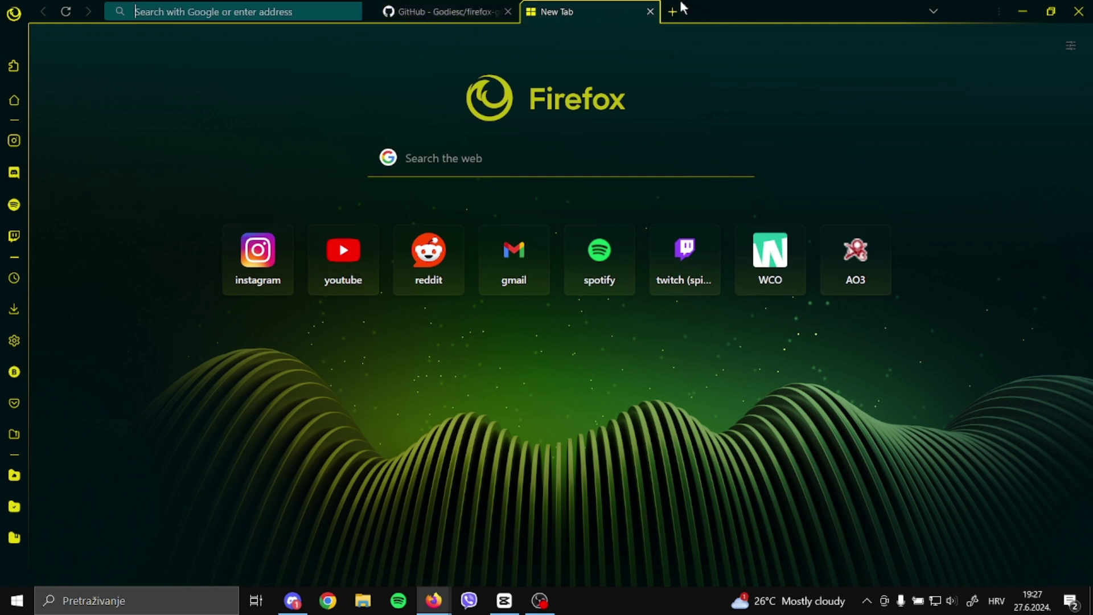
Step: From the firefox-gx README, open the OneLine extra and read through its setup instructions
click(444, 11)
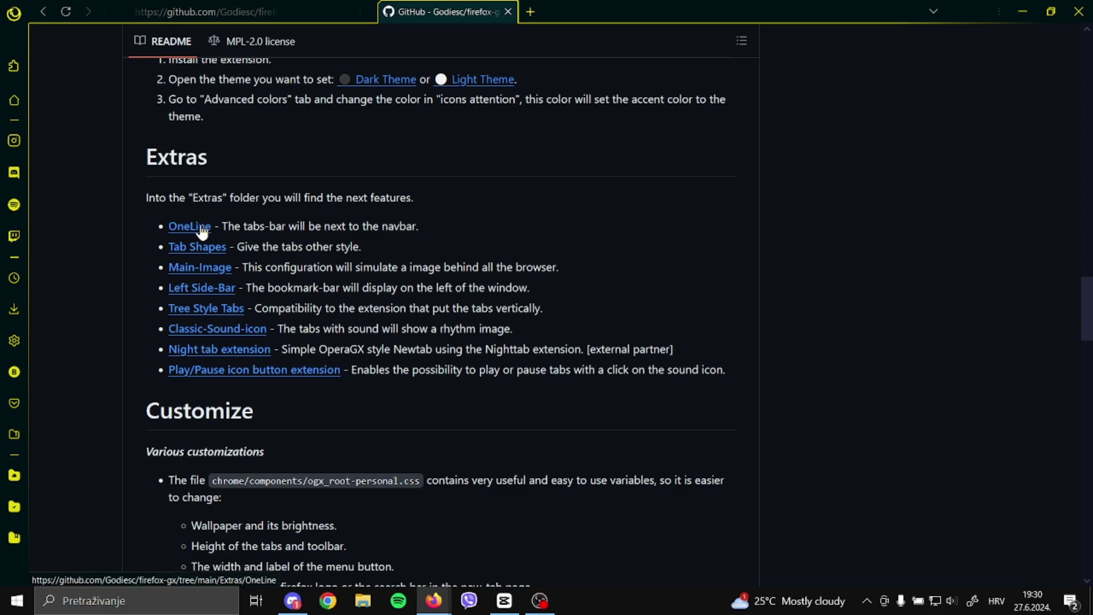
click(205, 227)
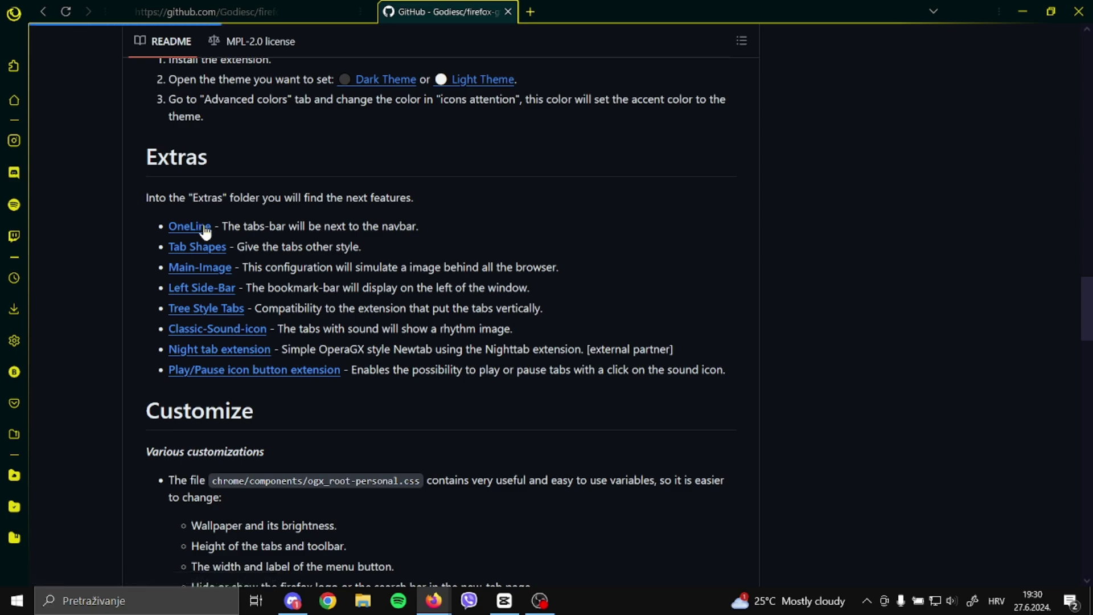
scroll(319, 299, down, 5)
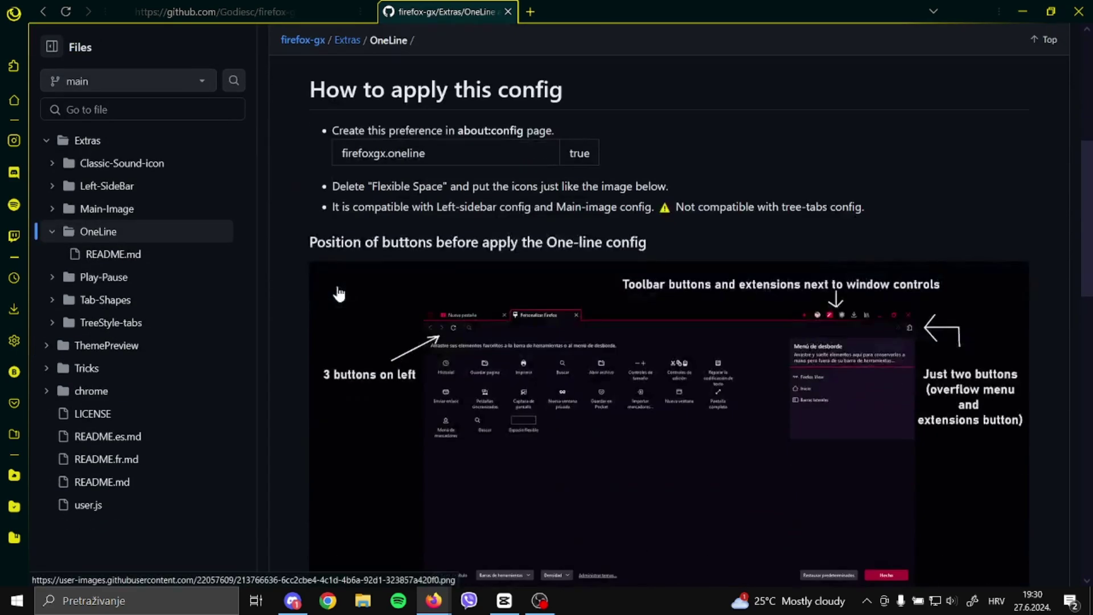
scroll(339, 293, down, 12)
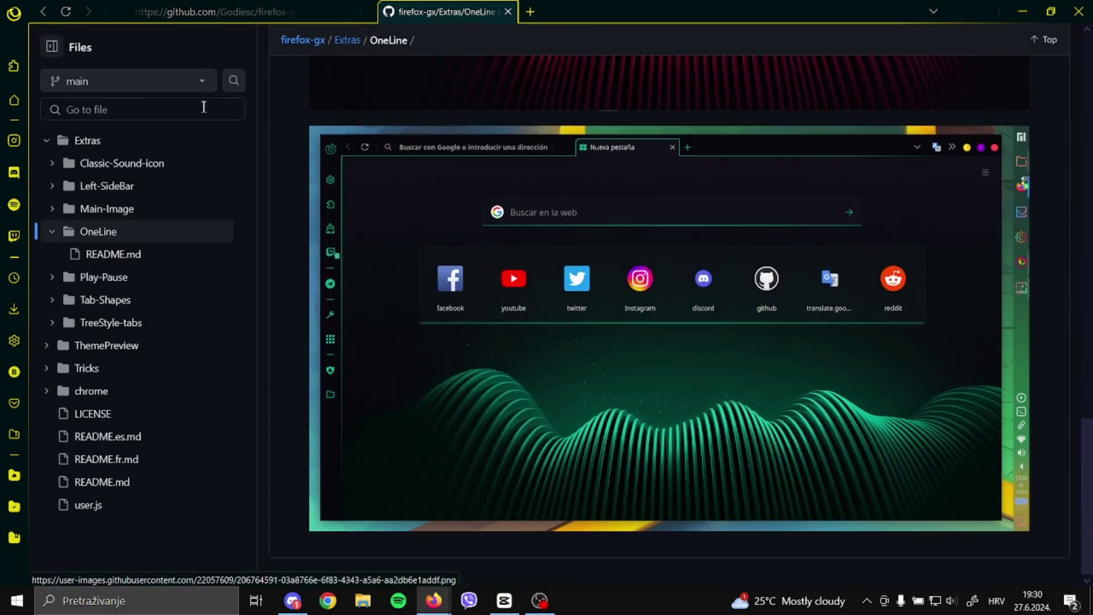
Step: Go back to the main README and scroll to its Extras list
click(43, 12)
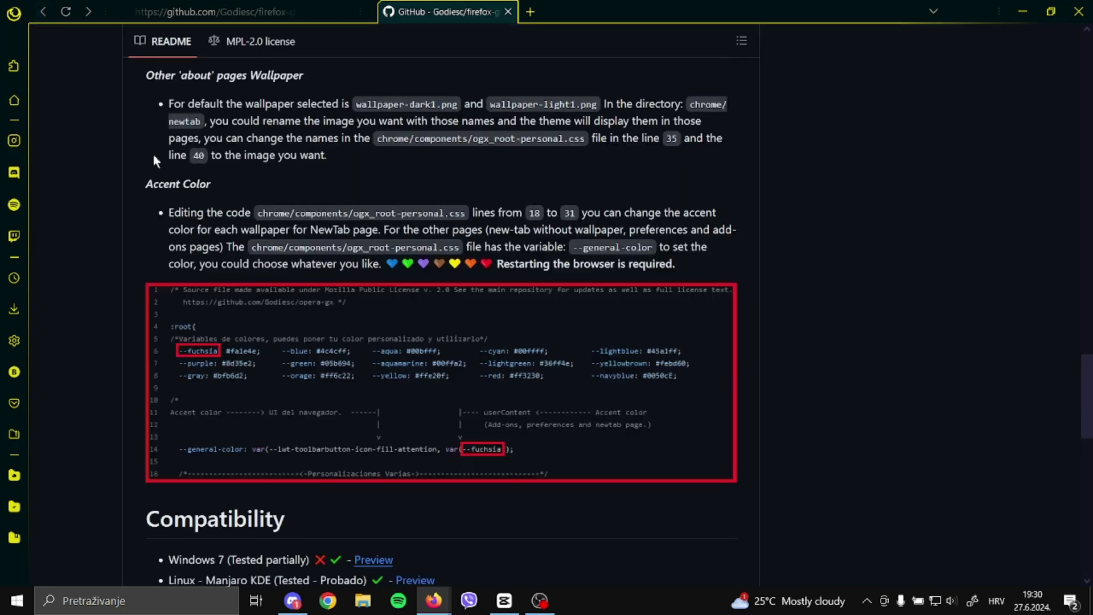
scroll(335, 196, down, 12)
scroll(335, 197, up, 9)
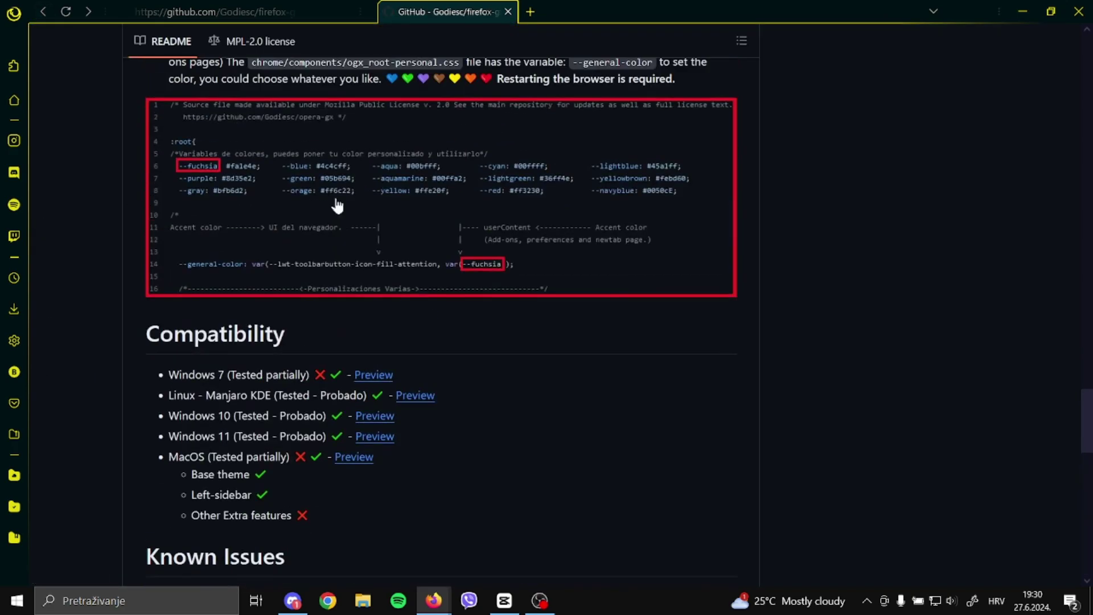
scroll(338, 205, up, 15)
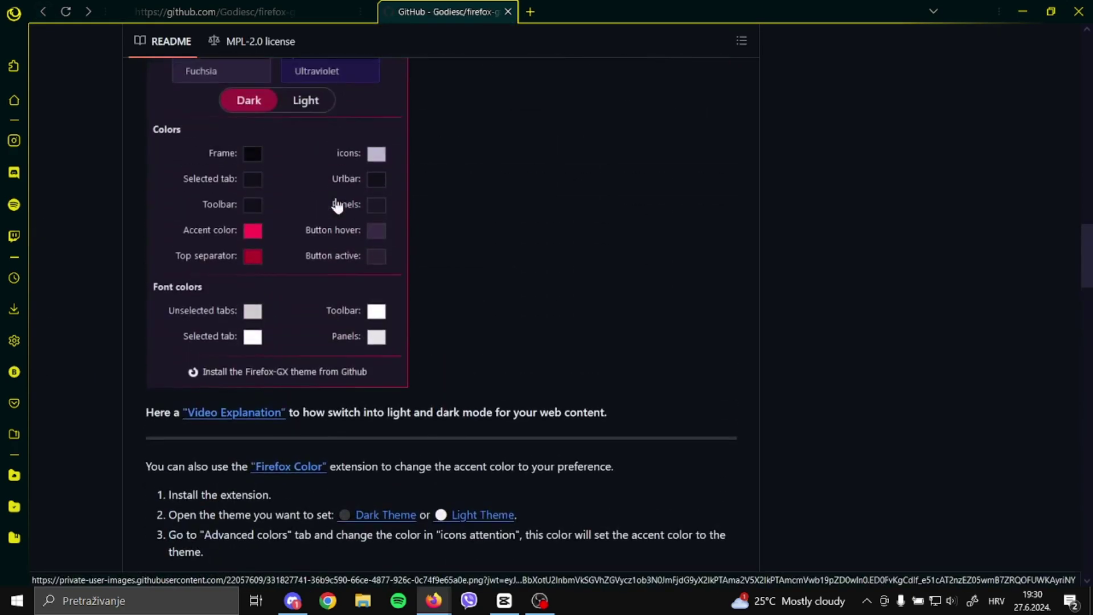
scroll(337, 204, down, 7)
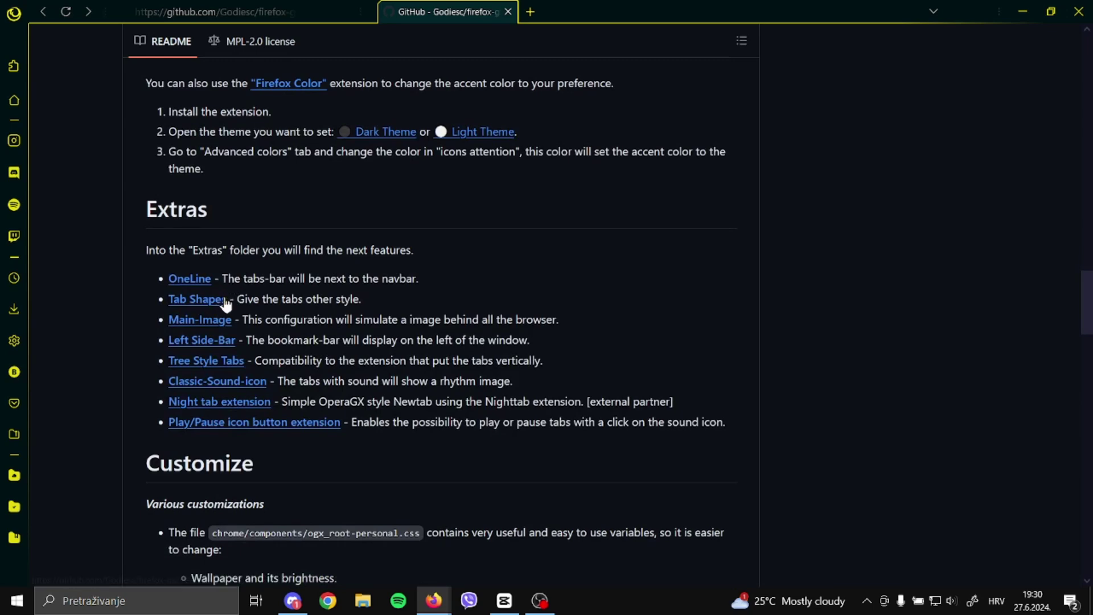
scroll(354, 253, down, 1)
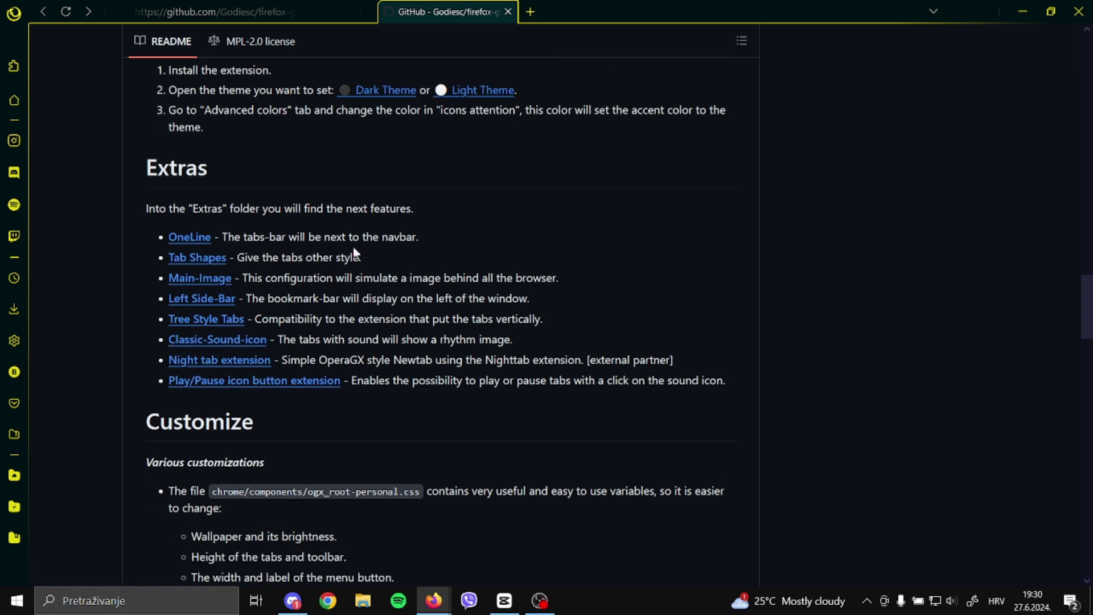